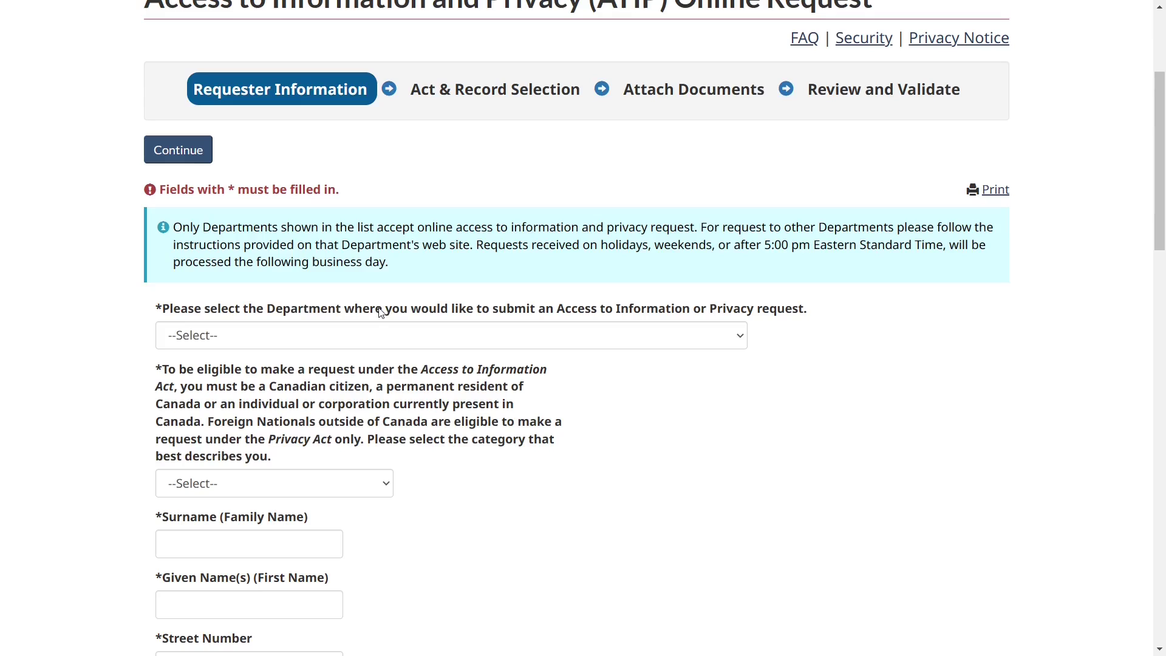
Choose Immigration, Refugees and Citizenship Canada as the department and confirm the pre-request steps were read.
drag(376, 310, 690, 306)
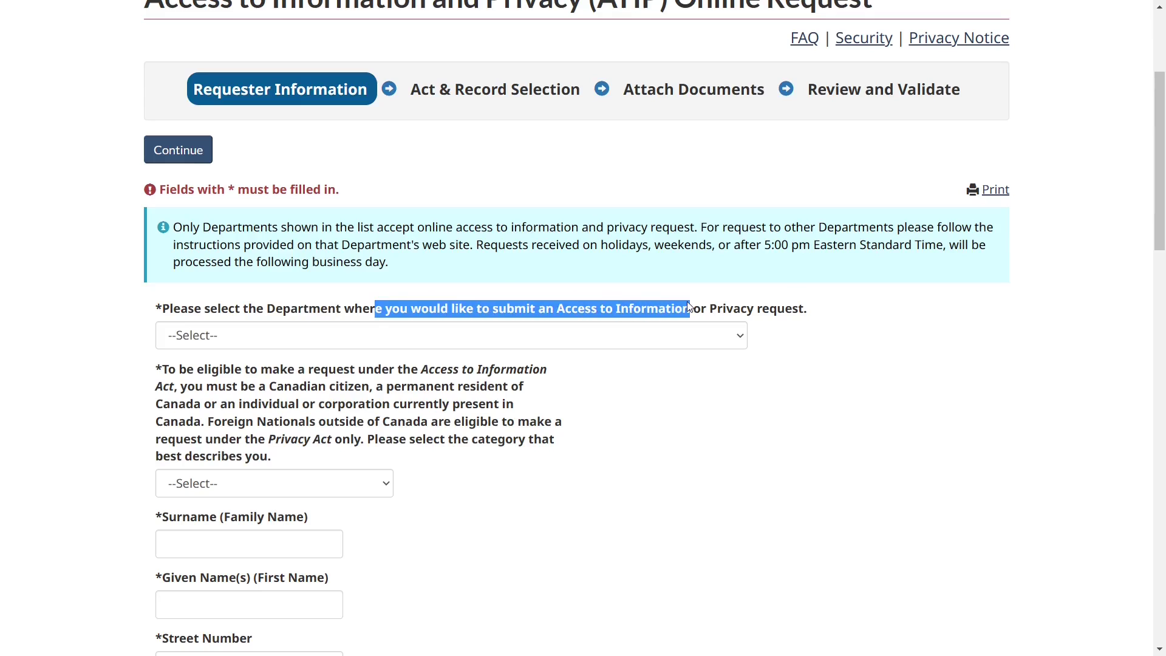
click(662, 401)
click(449, 339)
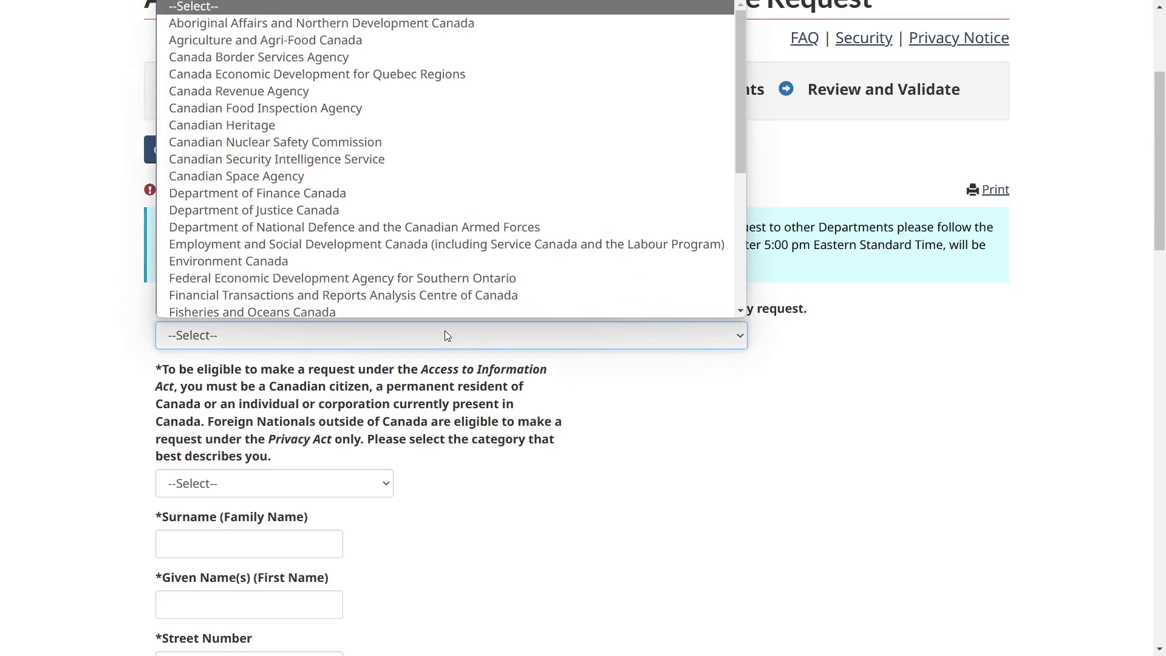
scroll(361, 260, down, 5)
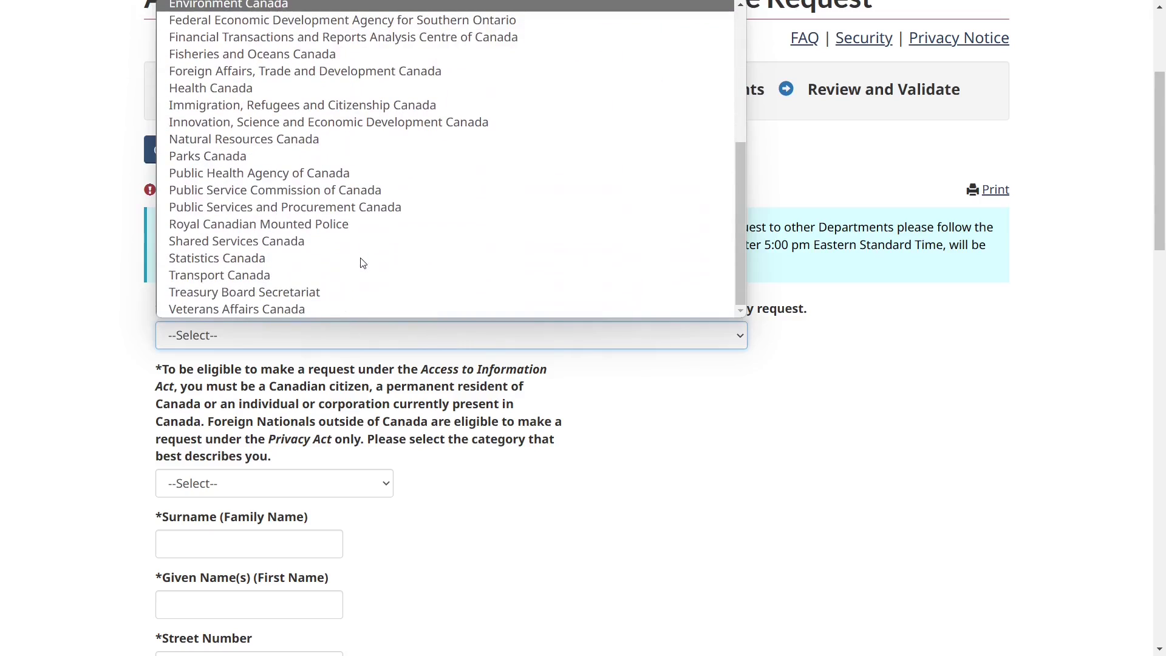
scroll(361, 261, up, 2)
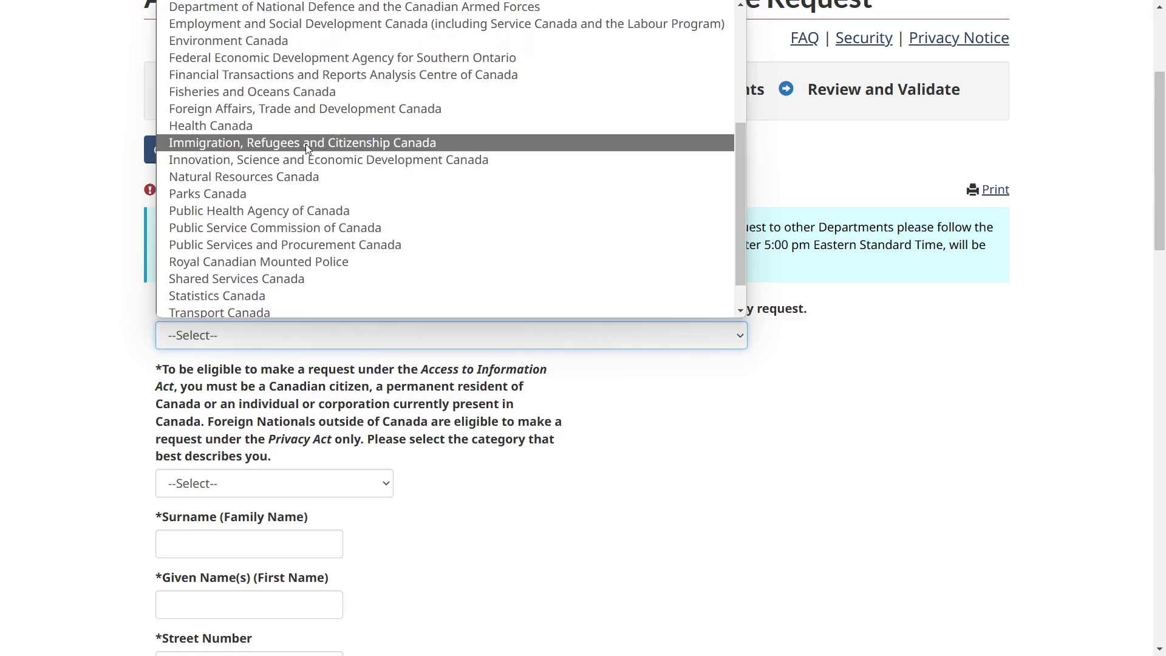
click(305, 144)
scroll(343, 381, down, 2)
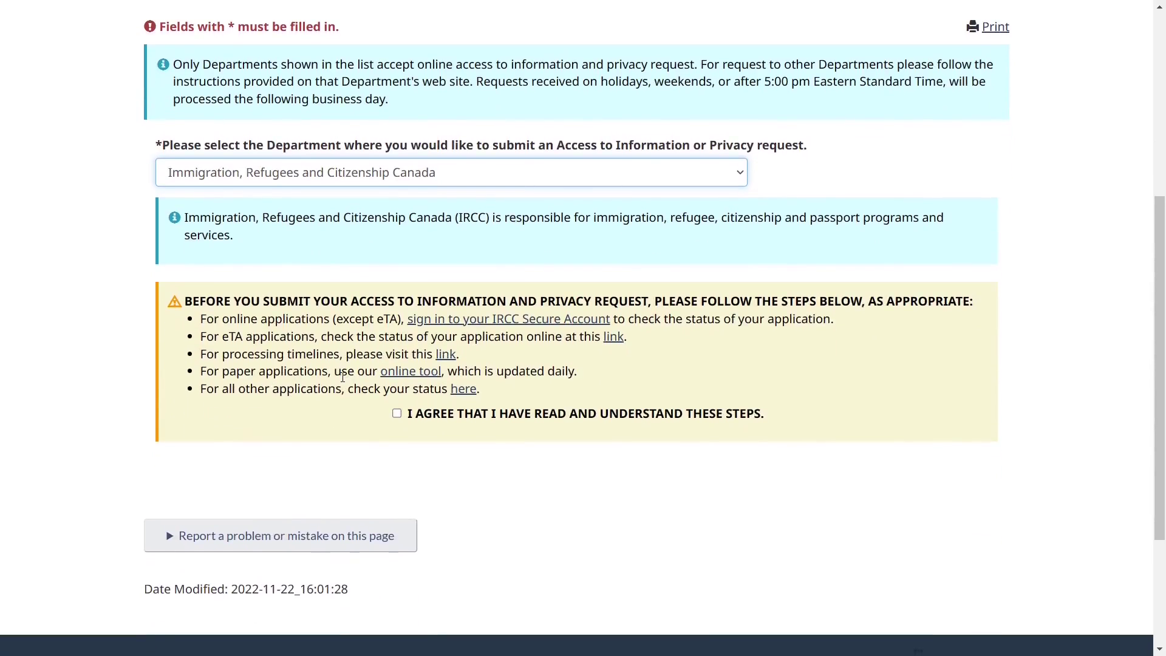
click(399, 413)
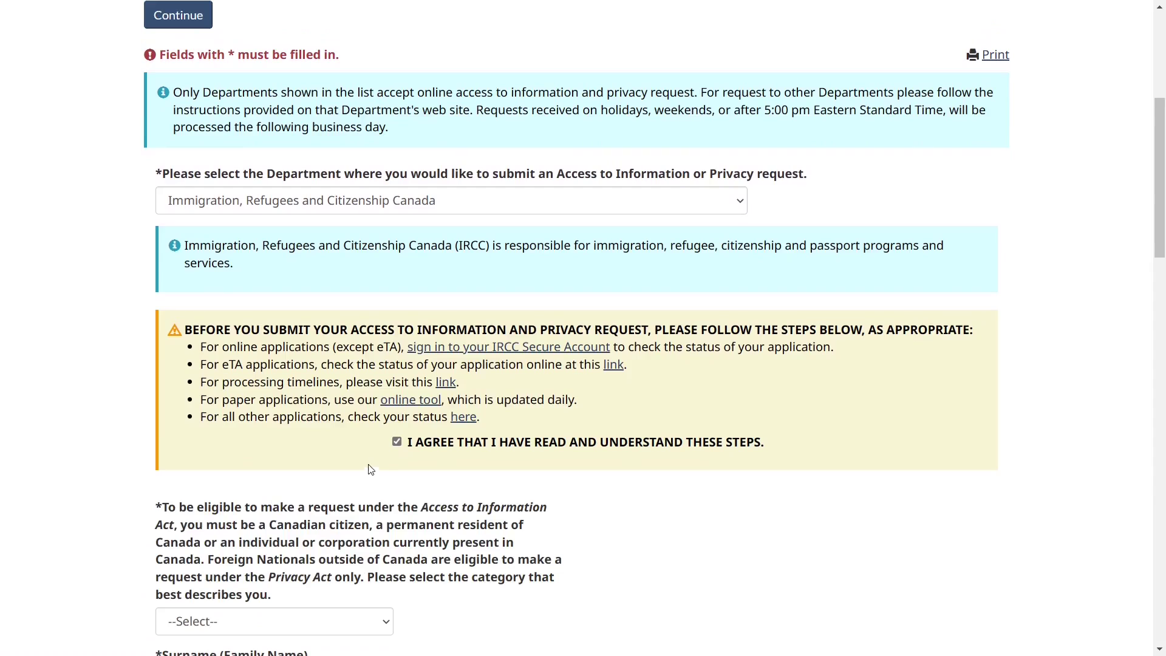
Read the eligibility requirements on who may make a request.
scroll(367, 471, down, 3)
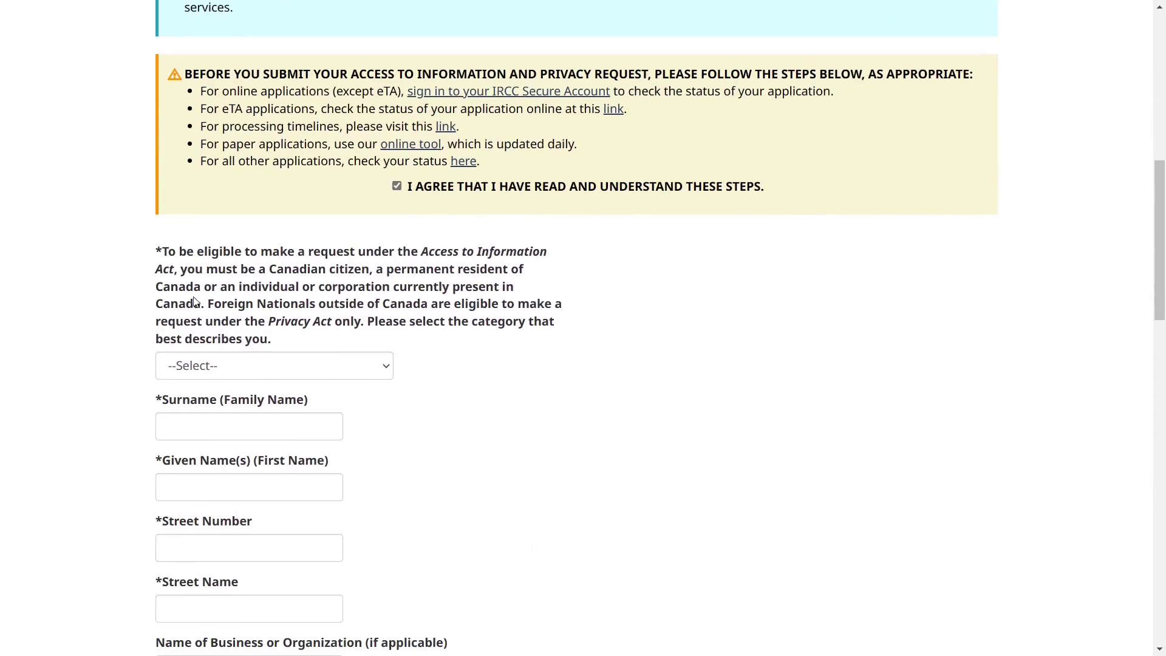
drag(421, 252, 486, 269)
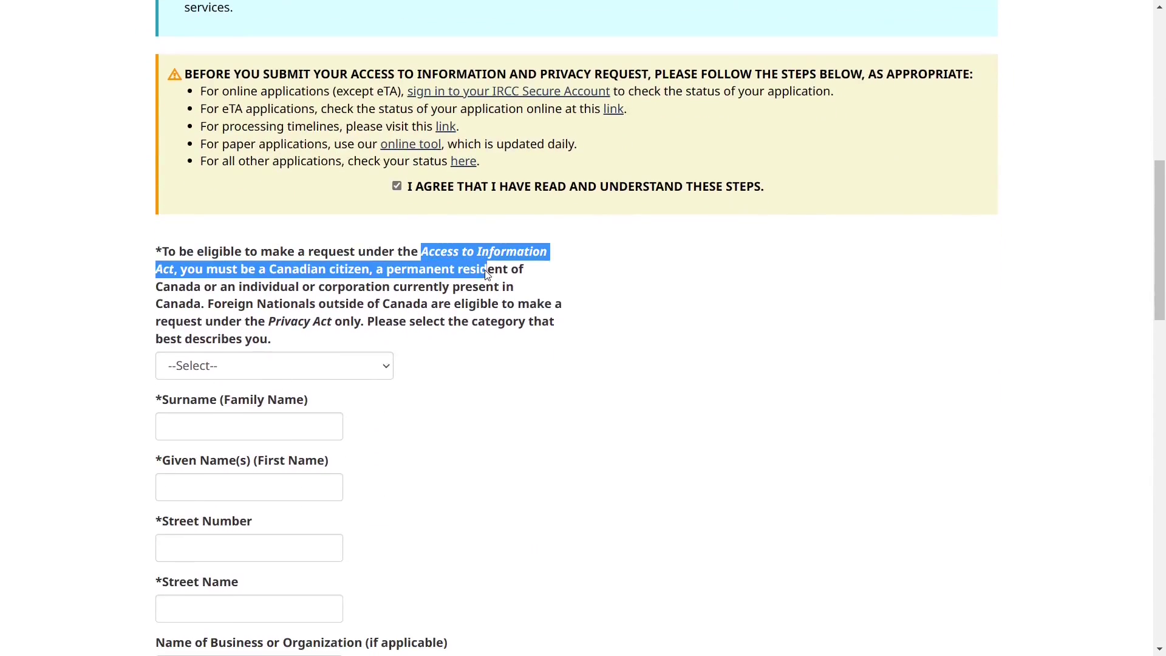
click(504, 307)
key(Tab)
drag(185, 270, 201, 304)
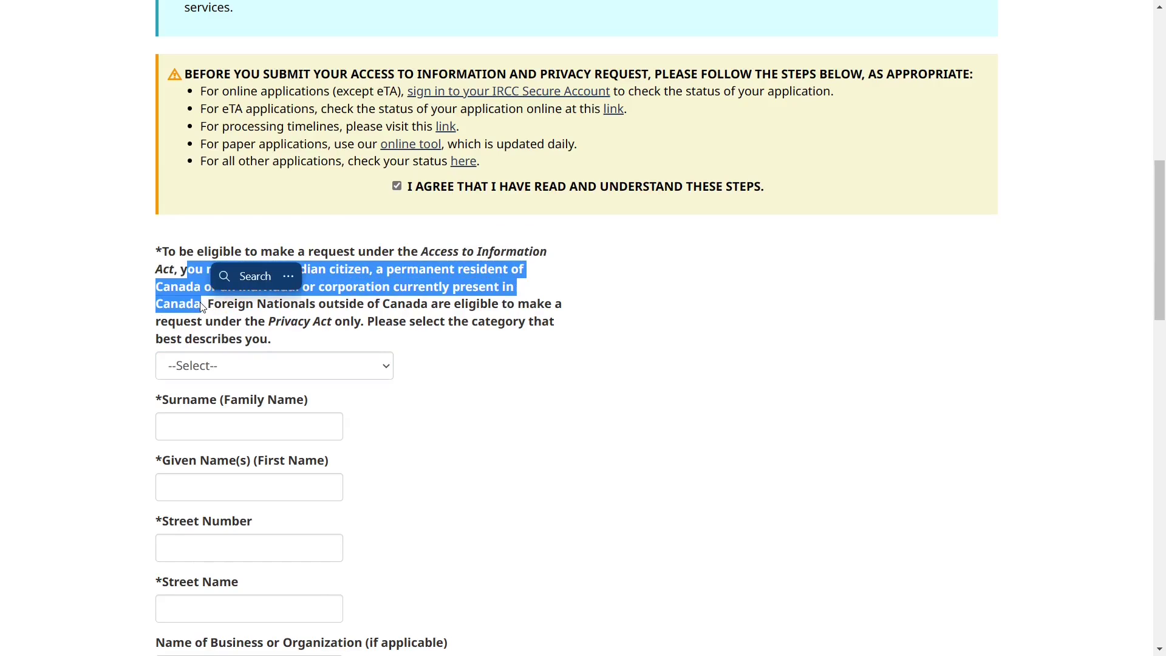
click(302, 312)
key(Tab)
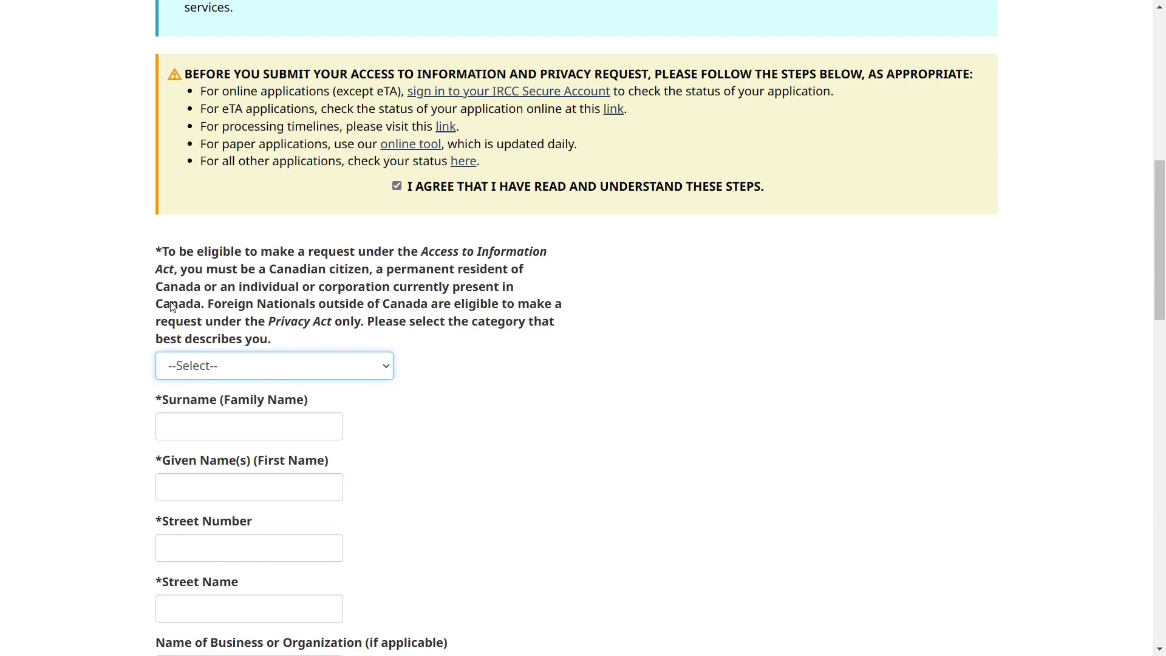
scroll(172, 306, down, 1)
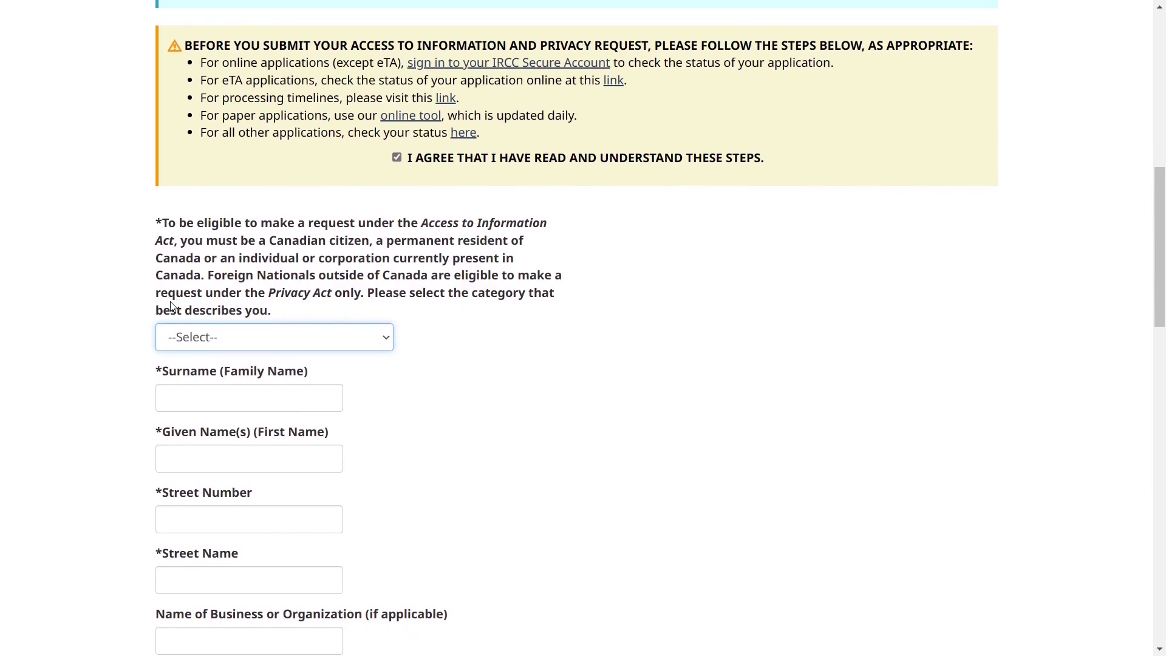
scroll(299, 364, down, 2)
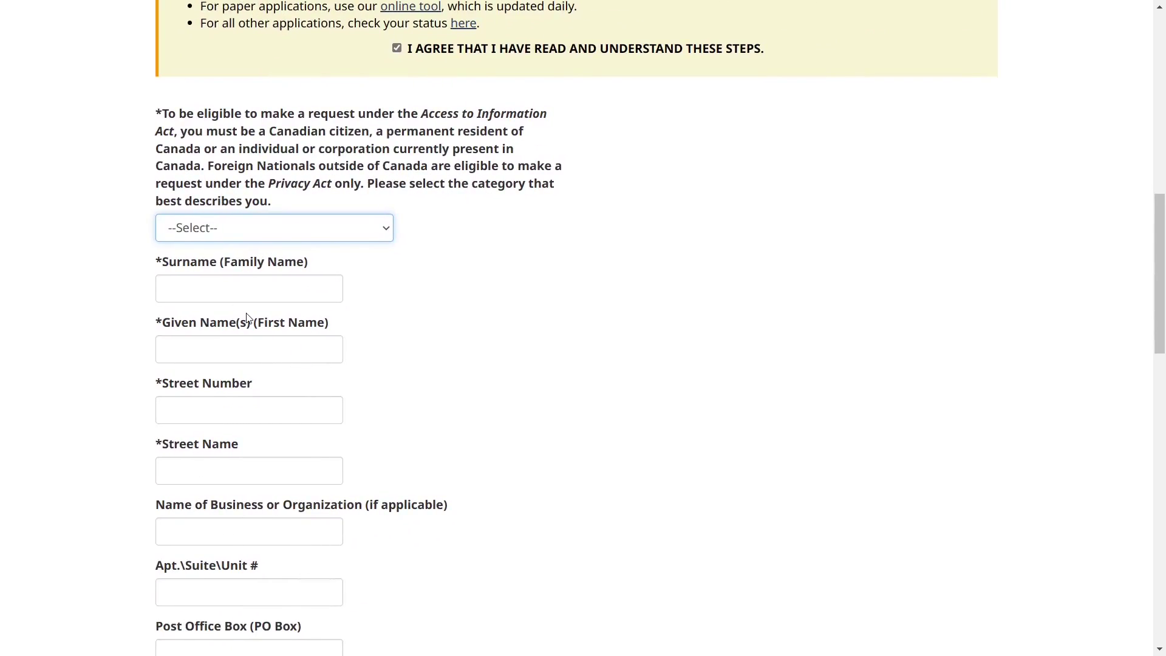
scroll(247, 313, down, 1)
scroll(463, 330, down, 1)
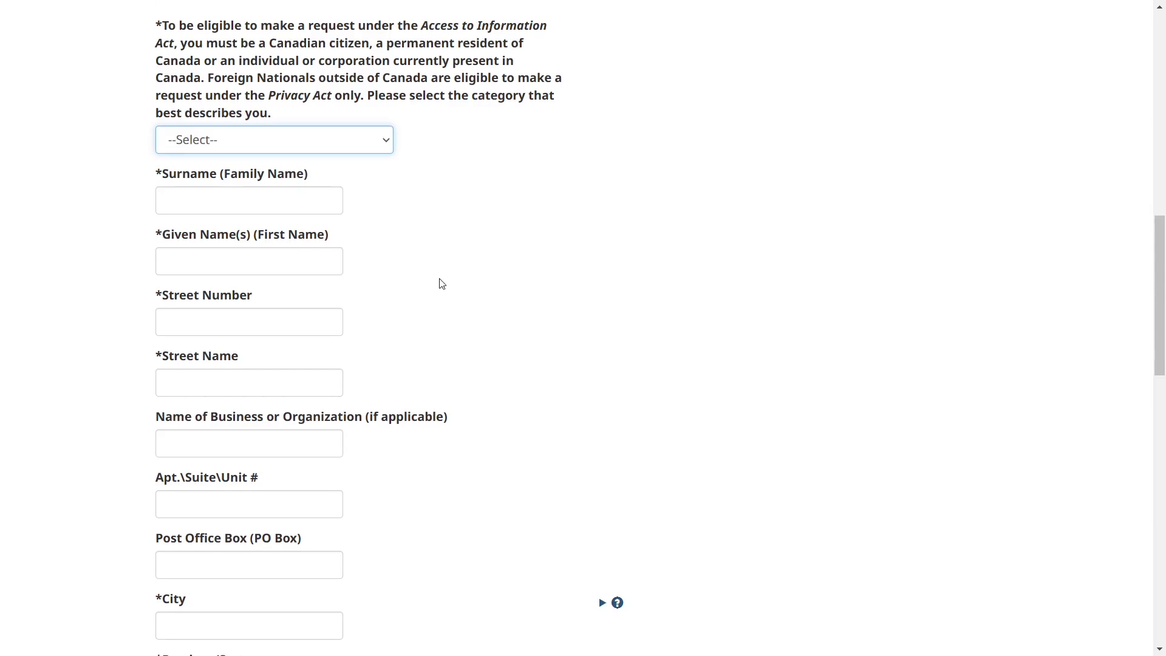
scroll(440, 283, down, 4)
scroll(438, 283, up, 5)
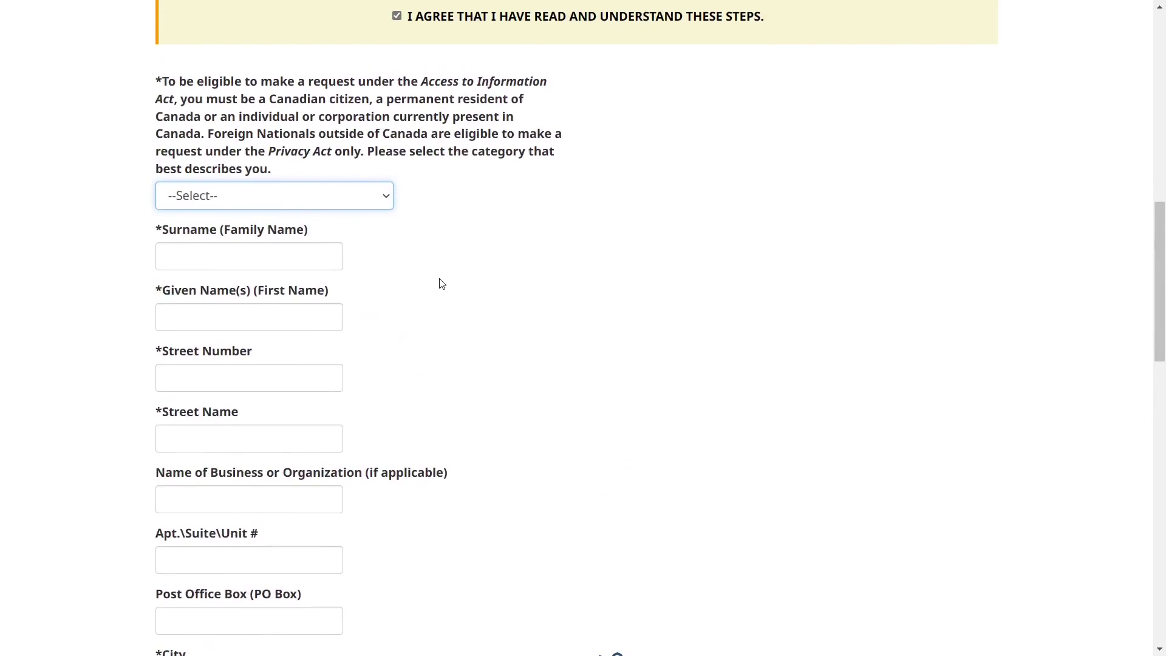
Choose Permanent Resident of Canada as the eligibility category.
scroll(410, 247, down, 1)
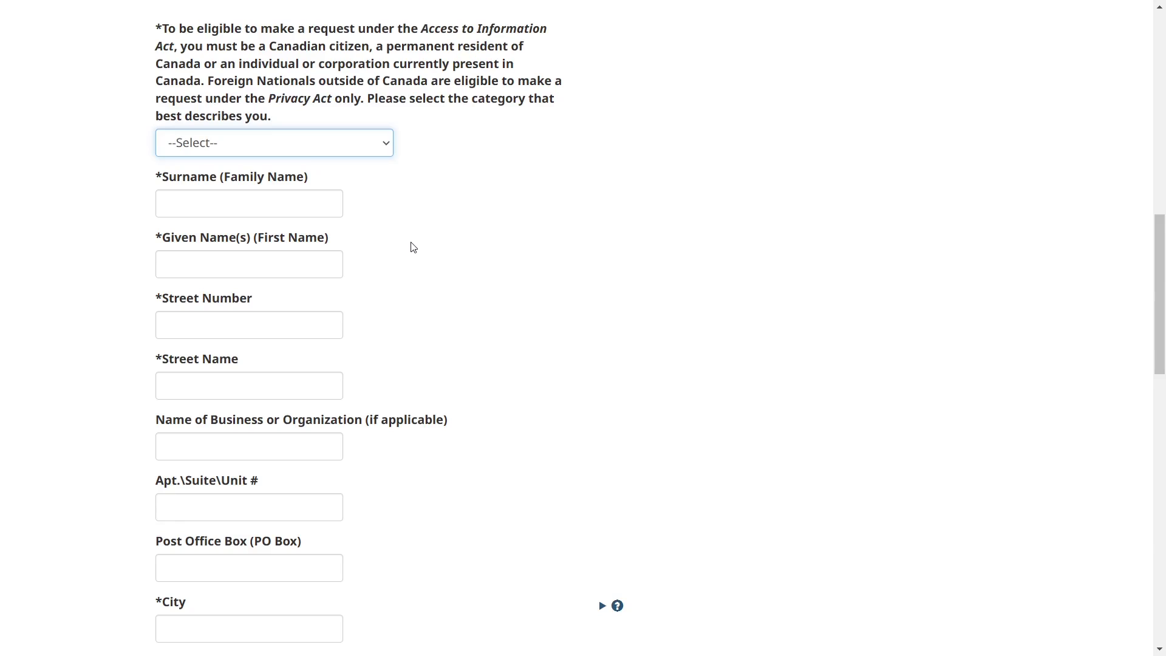
click(489, 224)
click(332, 149)
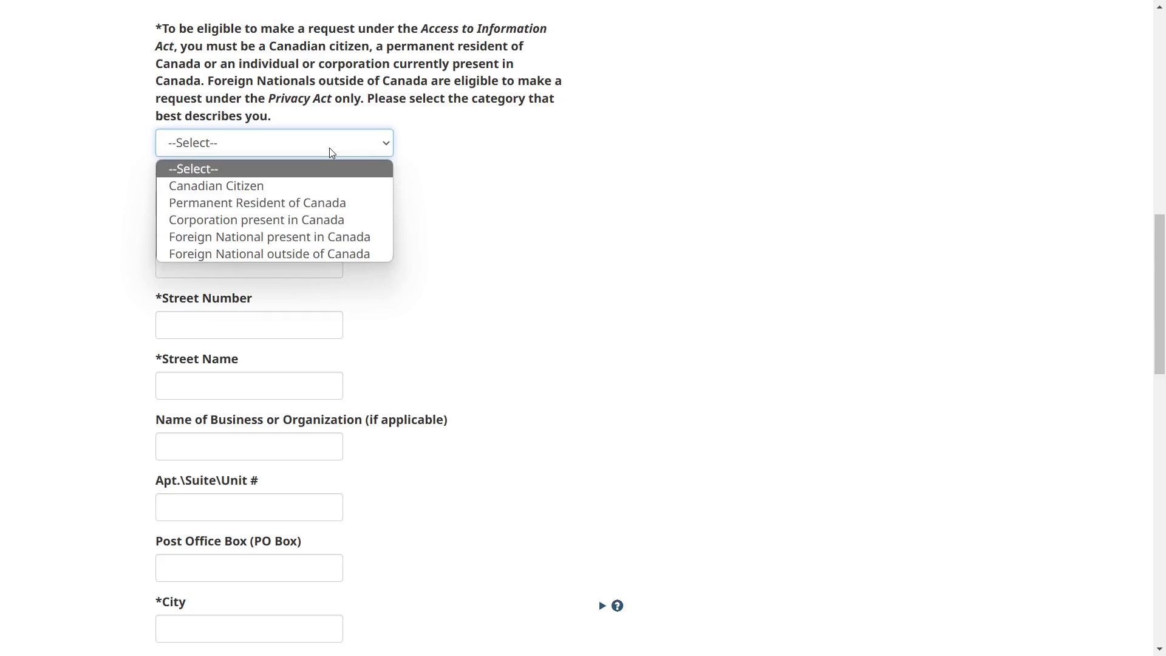
click(294, 198)
scroll(393, 230, down, 1)
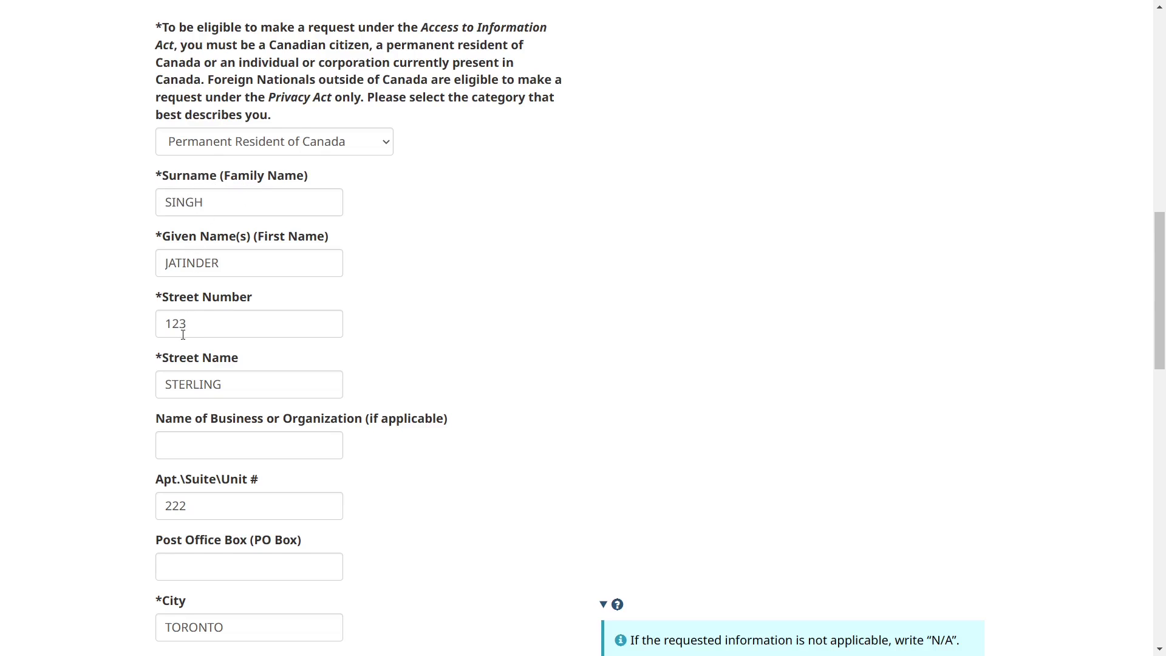
scroll(183, 334, down, 1)
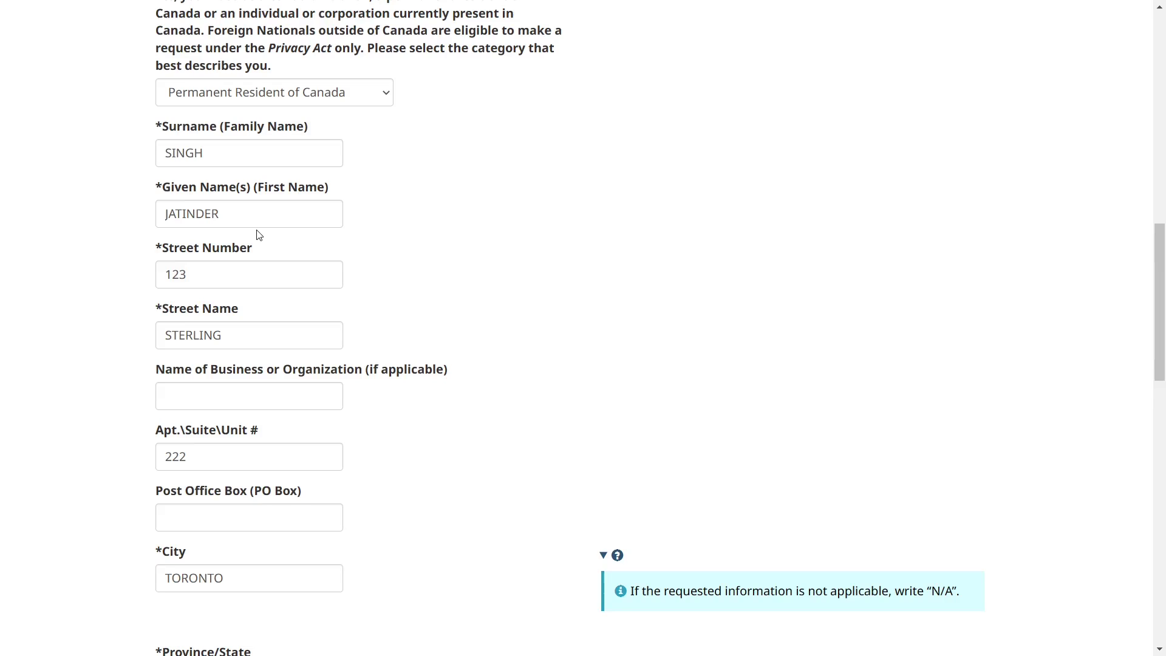
Keep Canada as the country in the address details.
scroll(420, 318, down, 2)
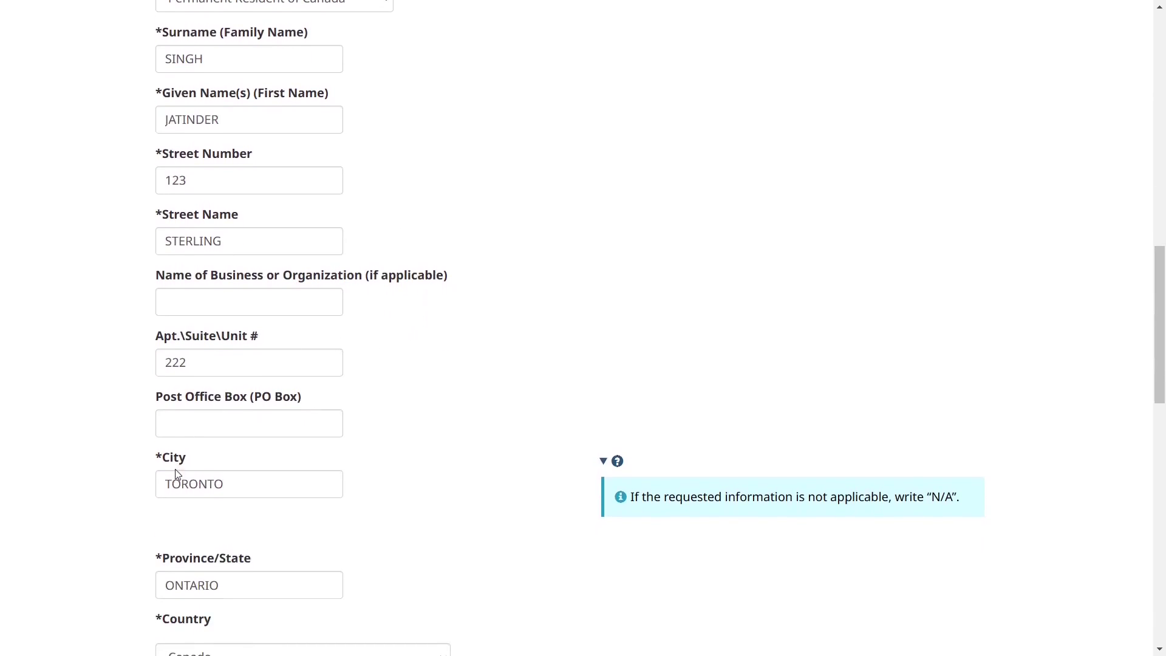
scroll(202, 486, down, 1)
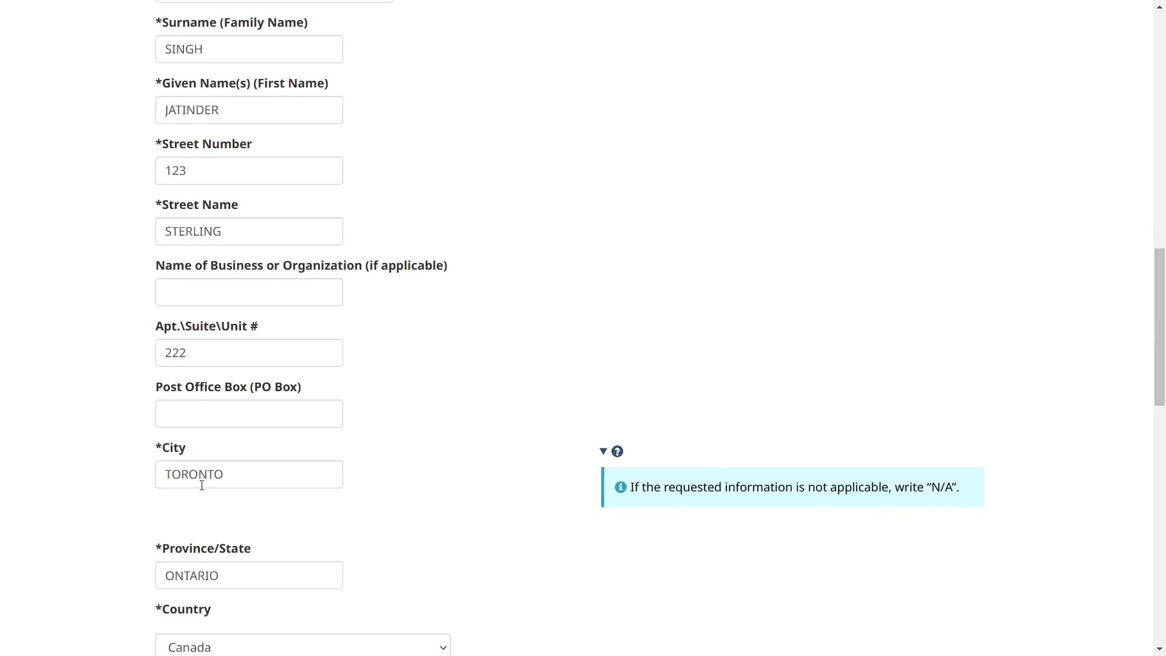
scroll(200, 510, down, 2)
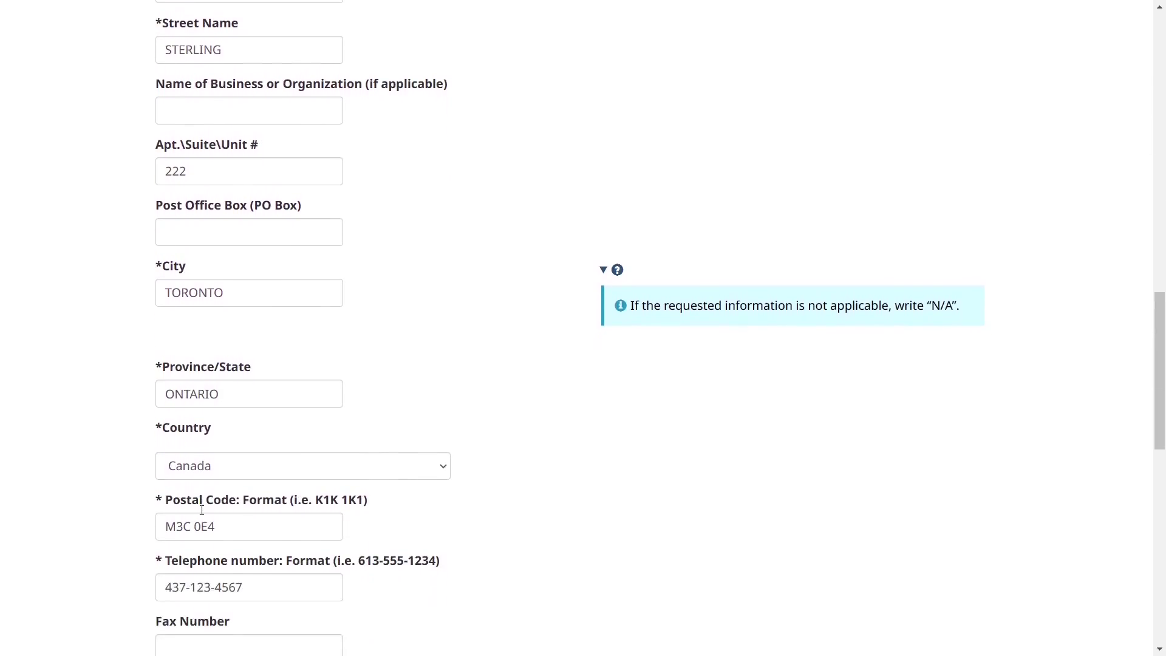
click(214, 465)
click(212, 465)
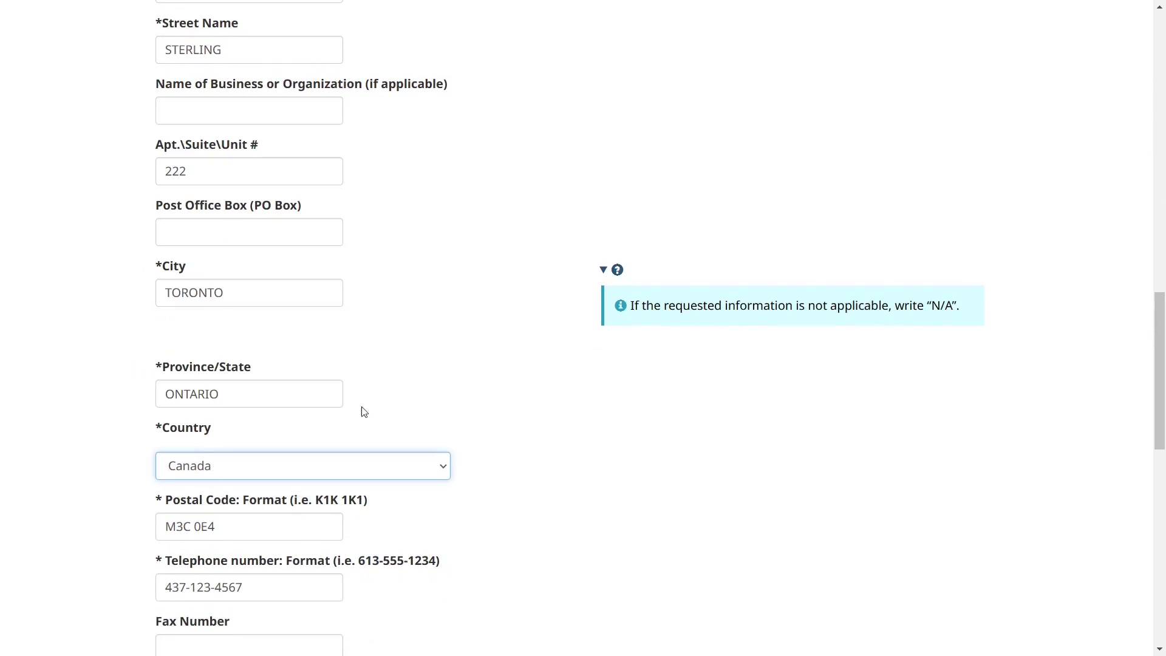
Edit the postal code and move down to the own-behalf, category and delivery questions.
scroll(377, 401, down, 2)
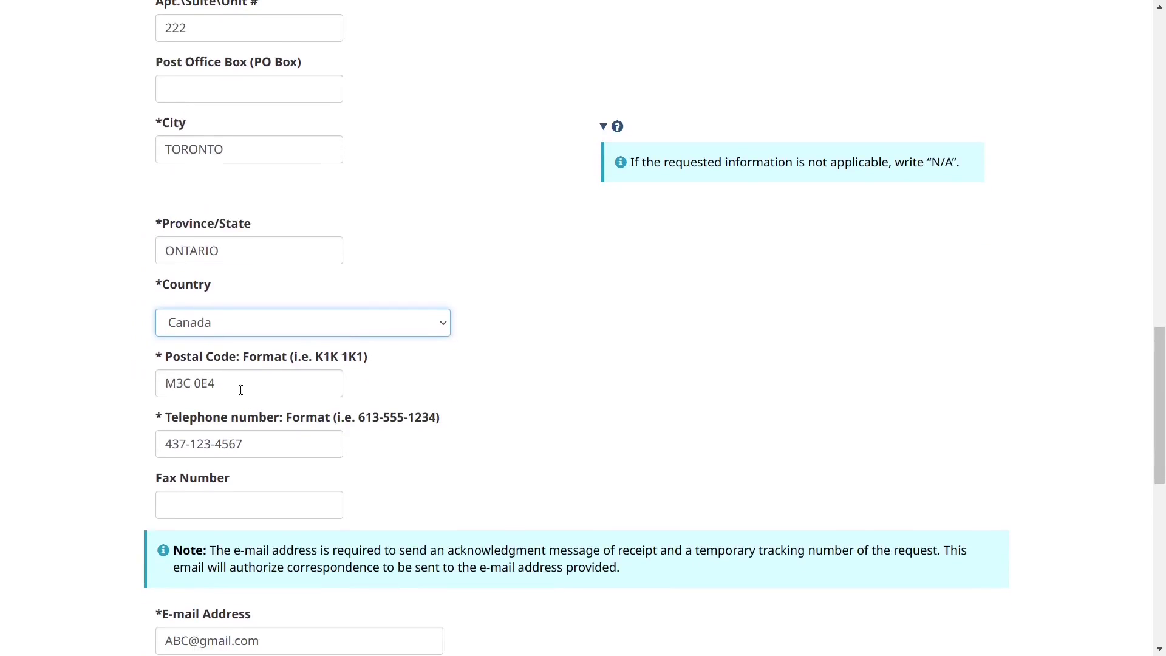
click(240, 389)
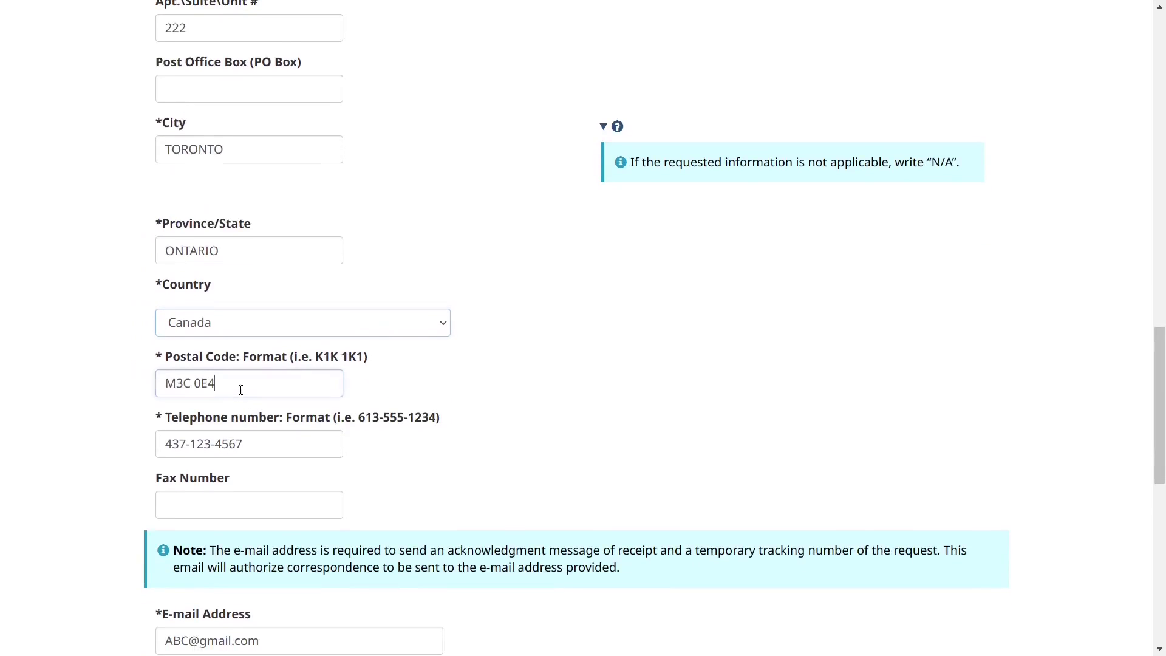
click(192, 384)
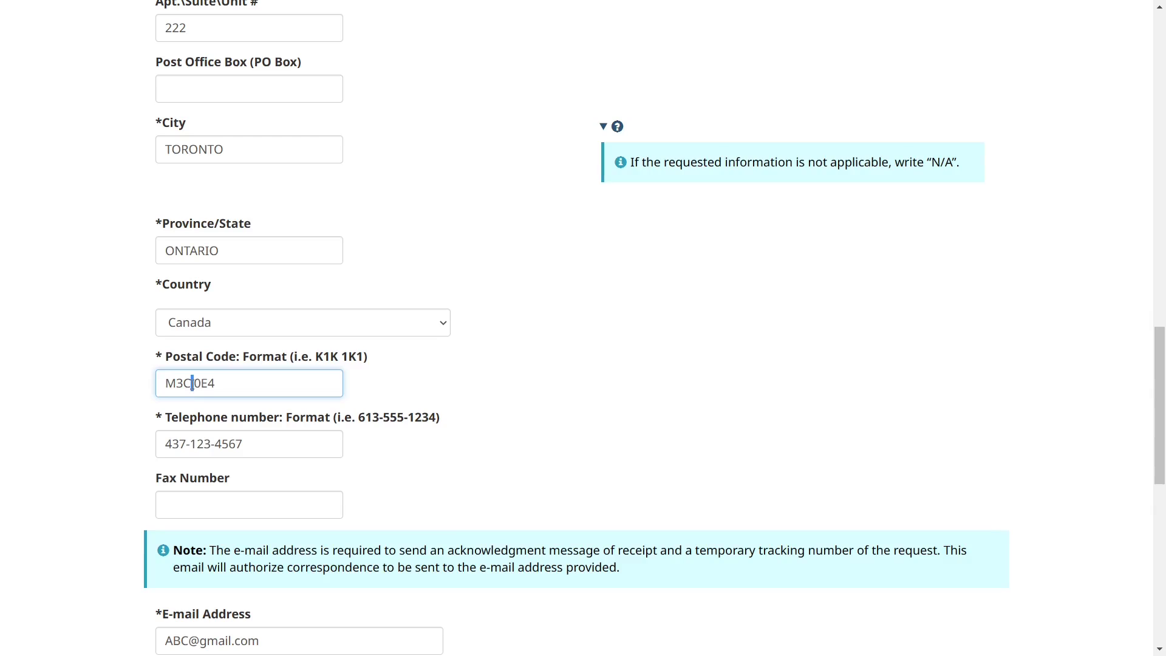
click(409, 390)
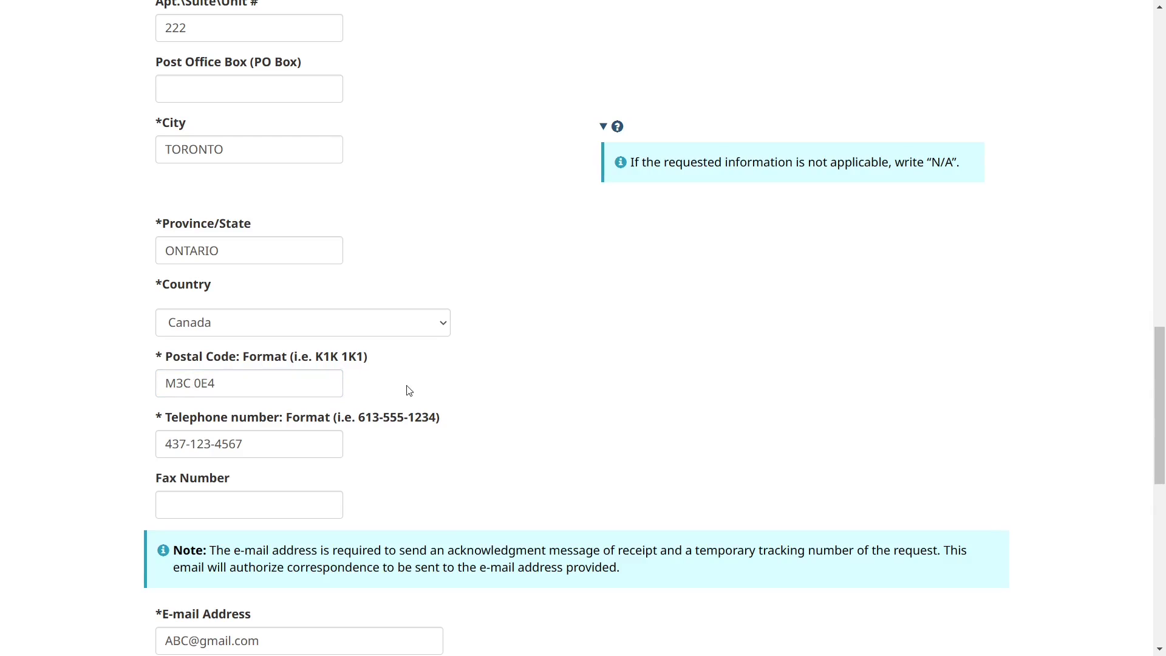
scroll(409, 390, down, 1)
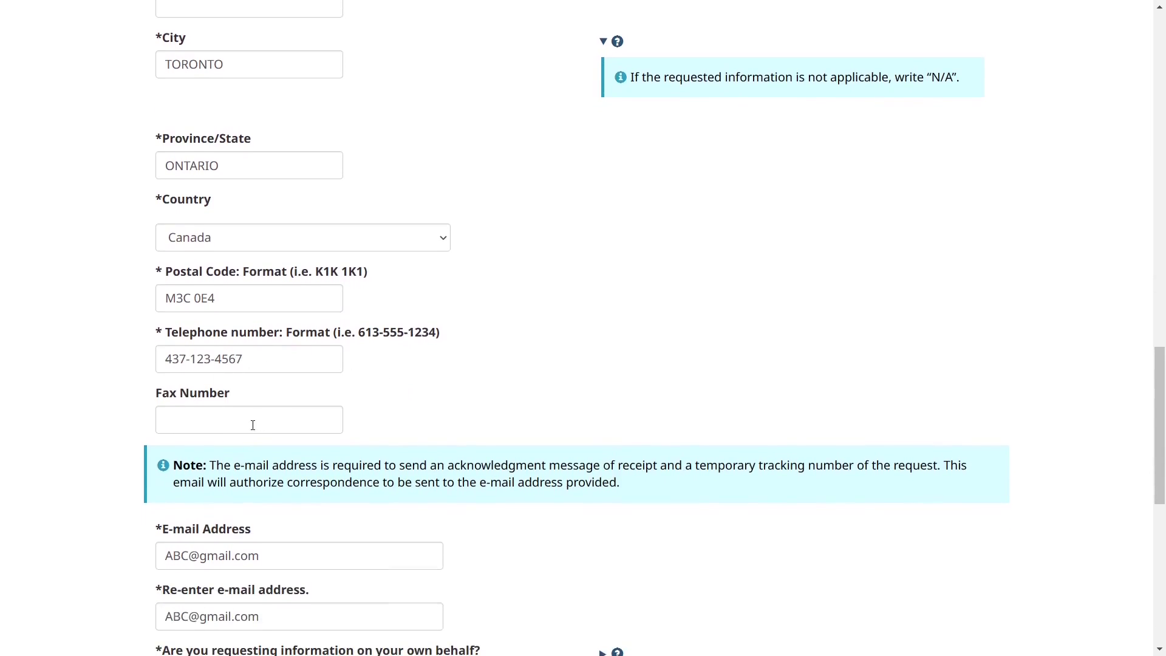
scroll(386, 388, down, 1)
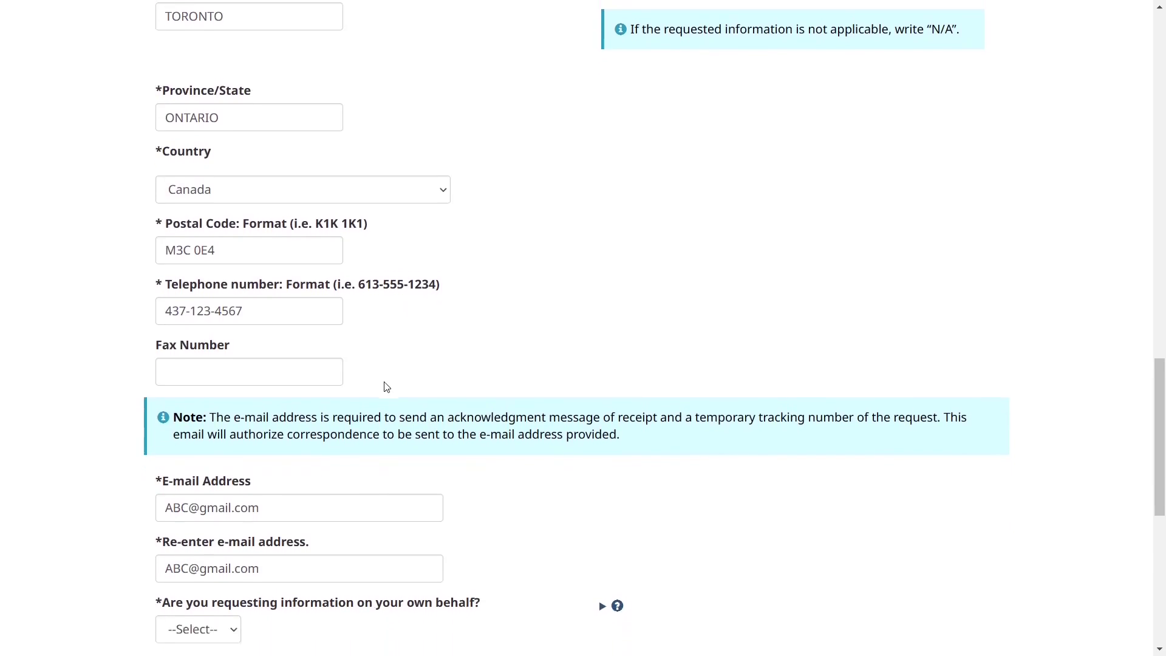
scroll(386, 388, down, 3)
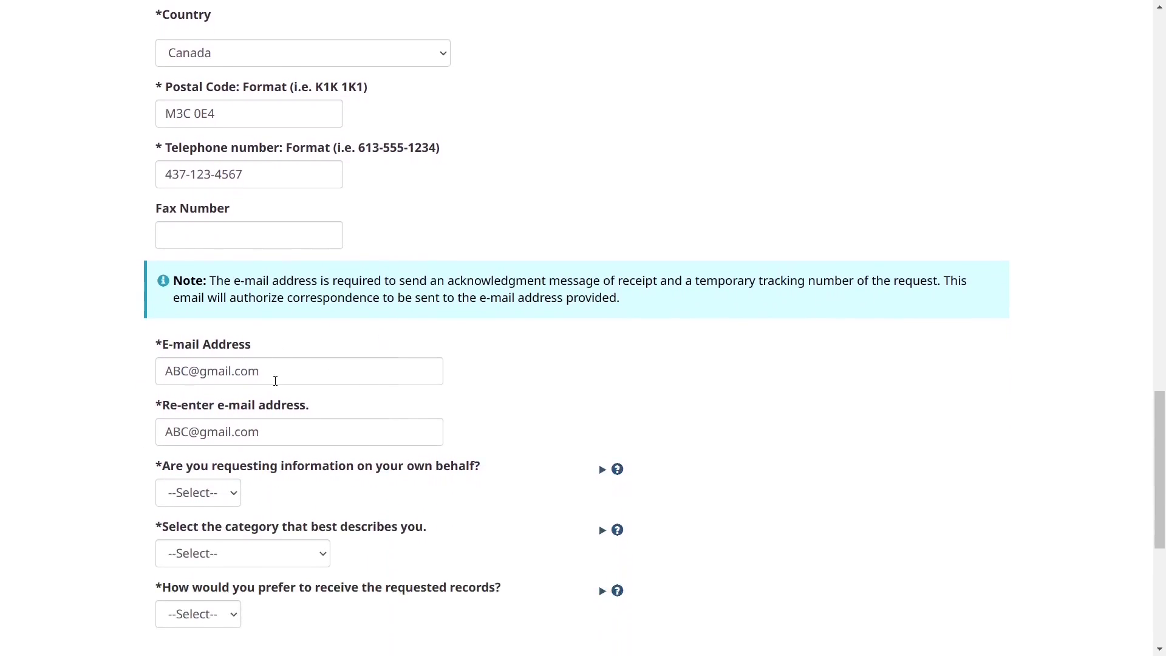
scroll(257, 376, down, 2)
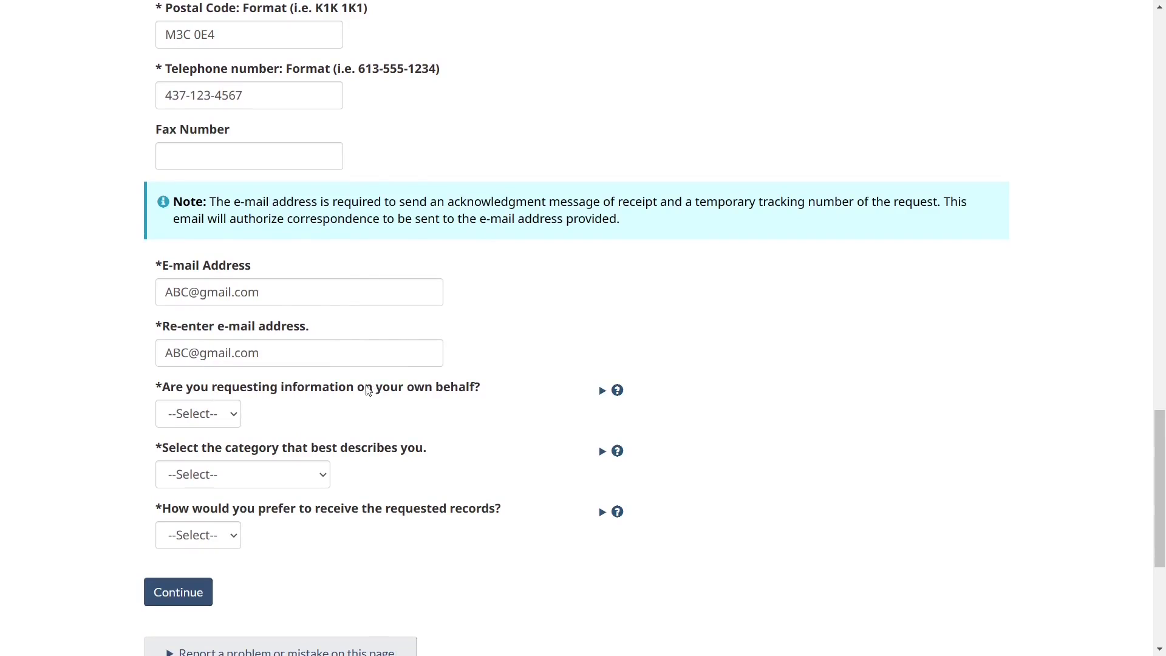
Answer No to both the own-behalf and deceased-individual questions.
click(219, 415)
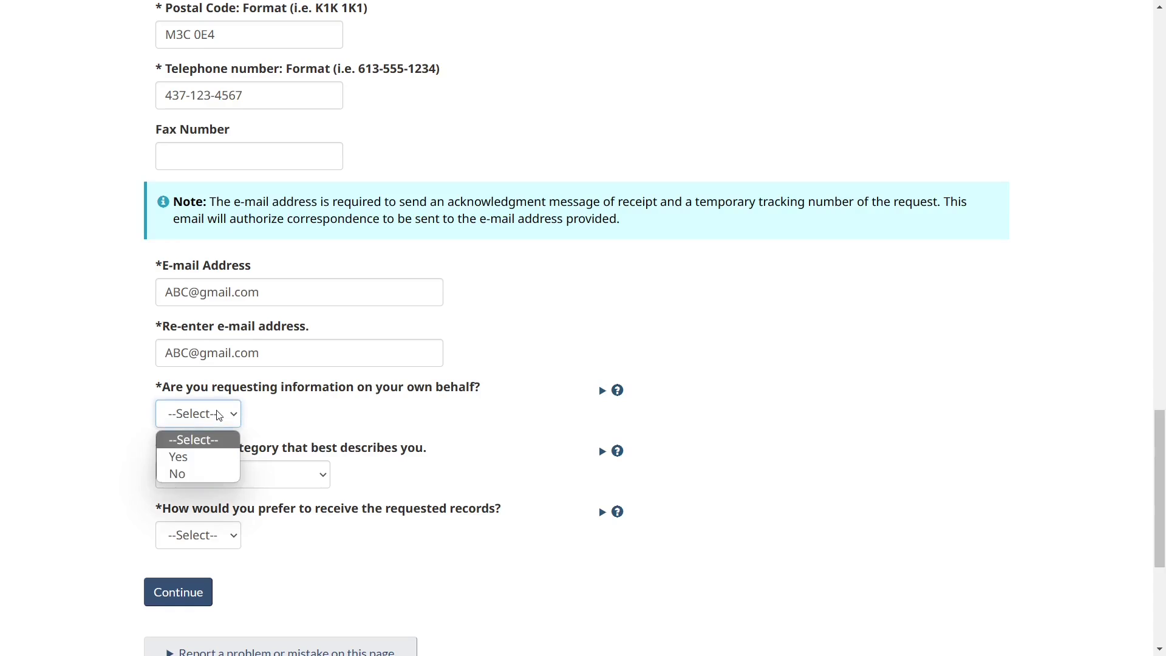
click(197, 475)
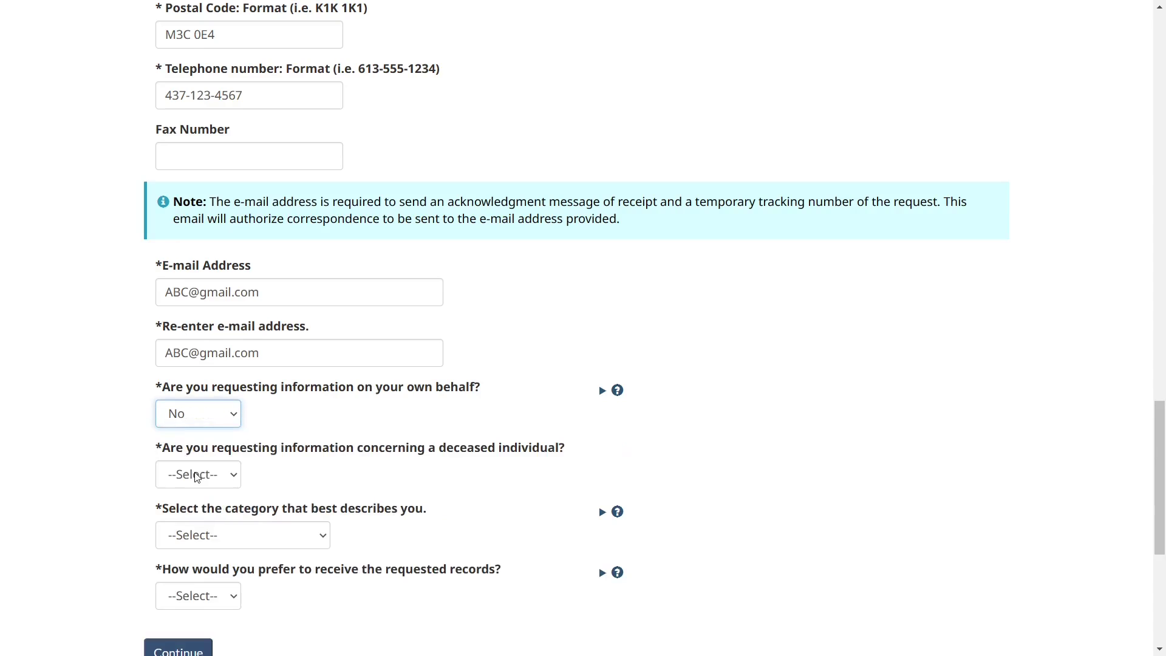
scroll(337, 439, down, 1)
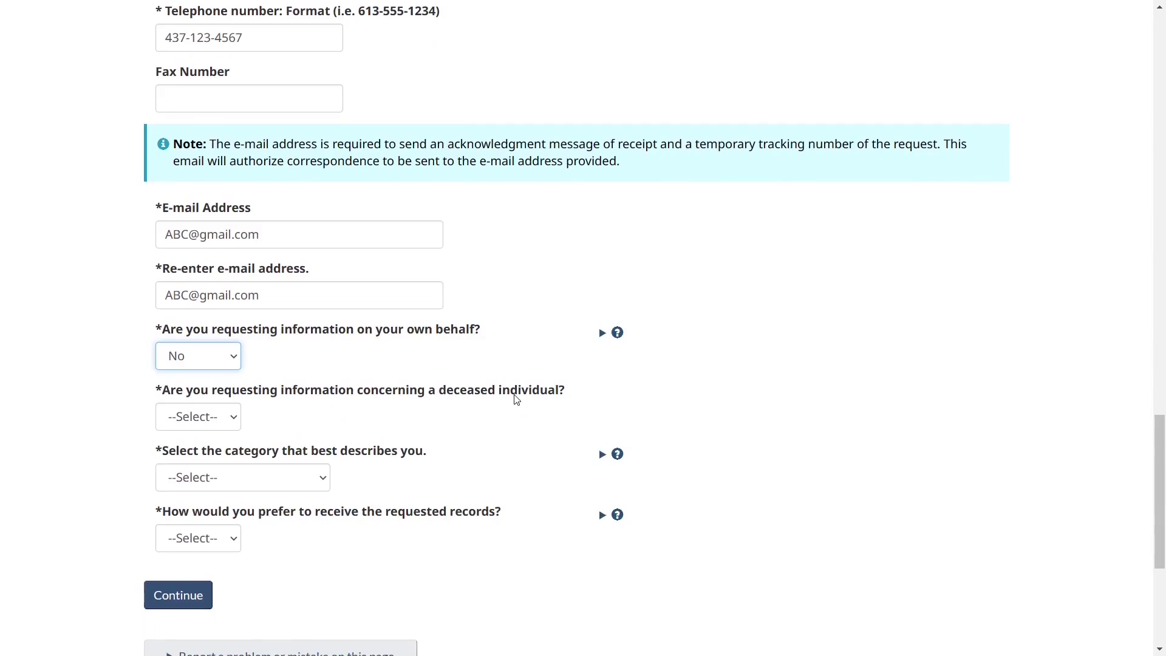
click(233, 425)
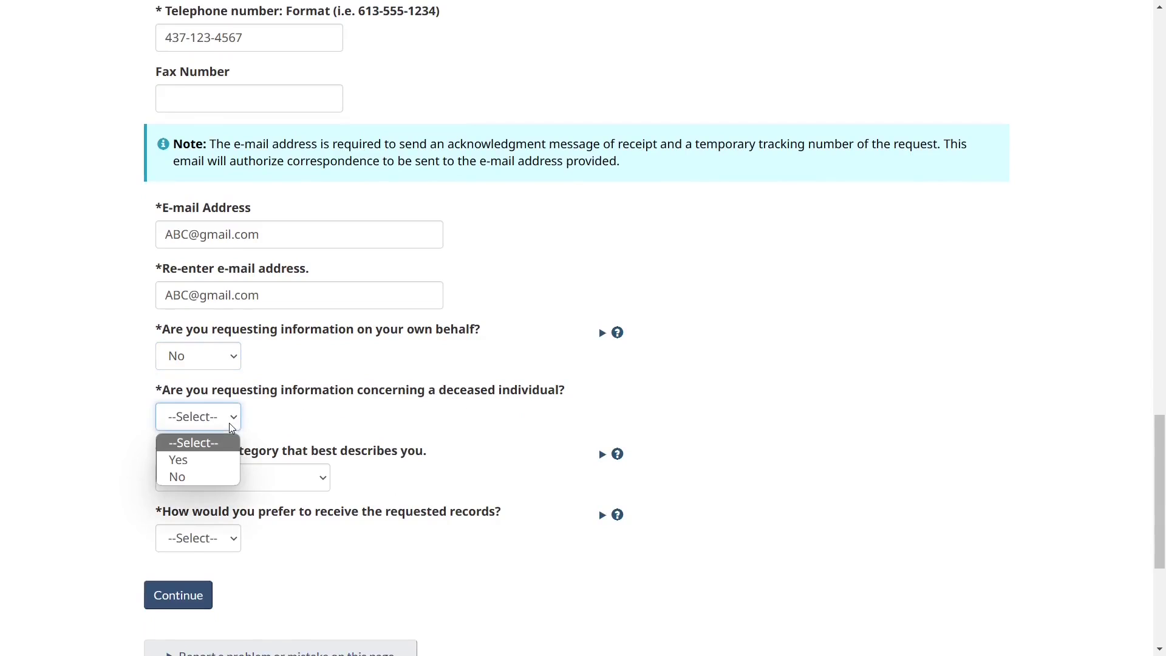
click(188, 477)
scroll(355, 452, down, 1)
scroll(355, 452, down, 3)
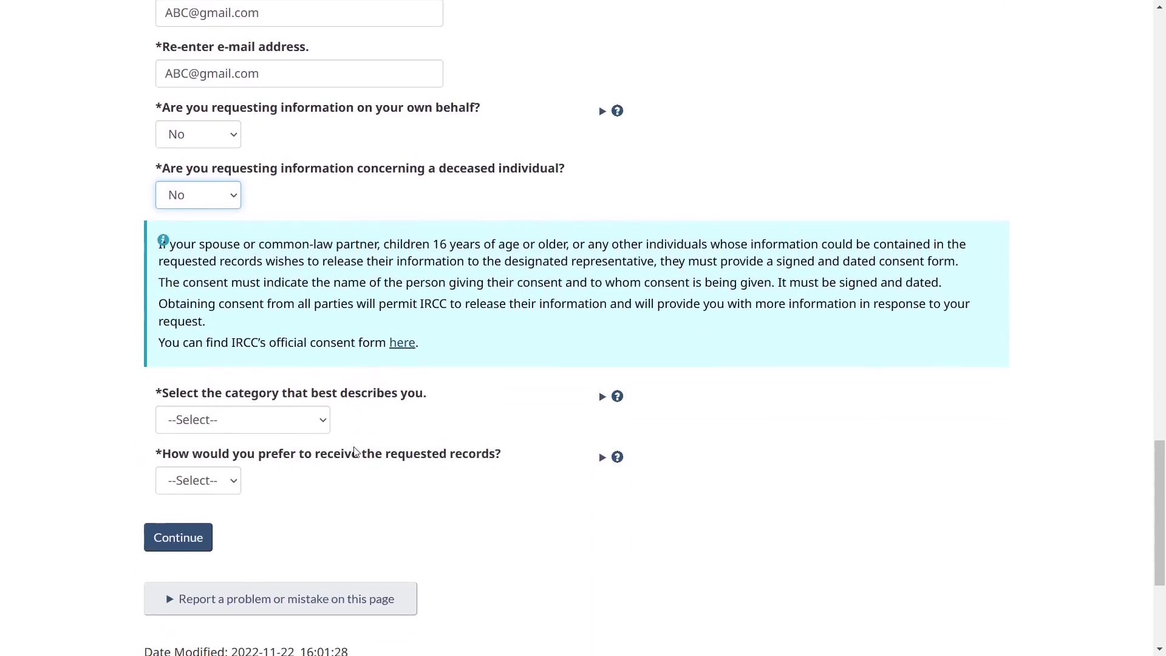
Choose Member of the Public and E-mail delivery, then continue to Act & Record Selection.
click(303, 408)
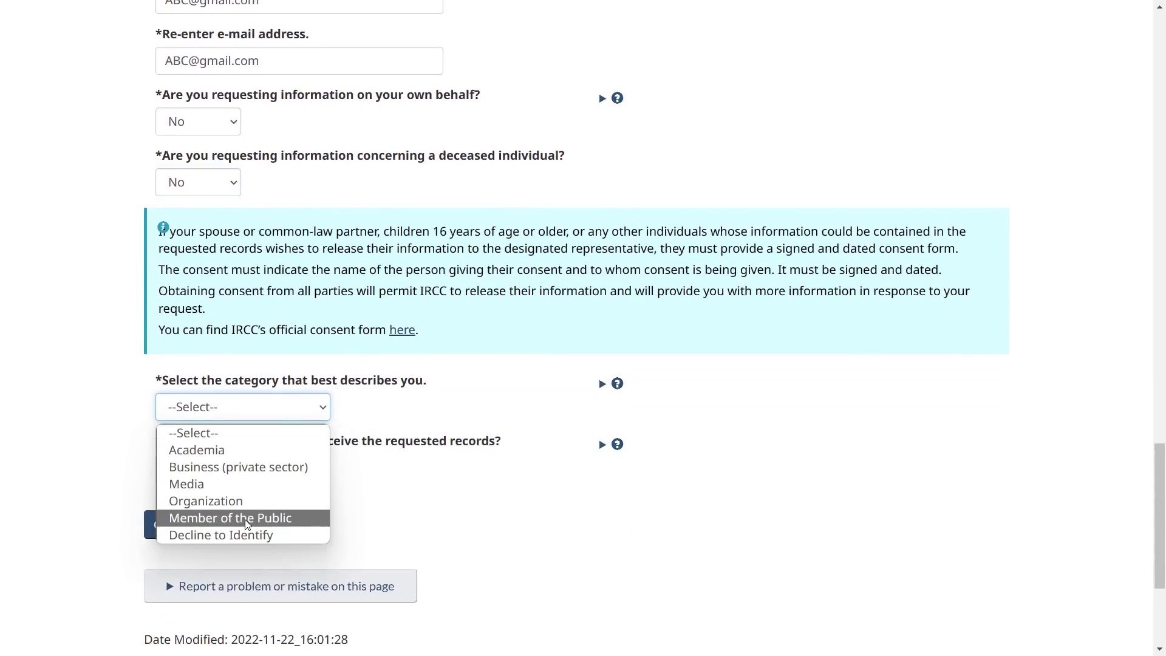
click(270, 518)
scroll(375, 509, down, 1)
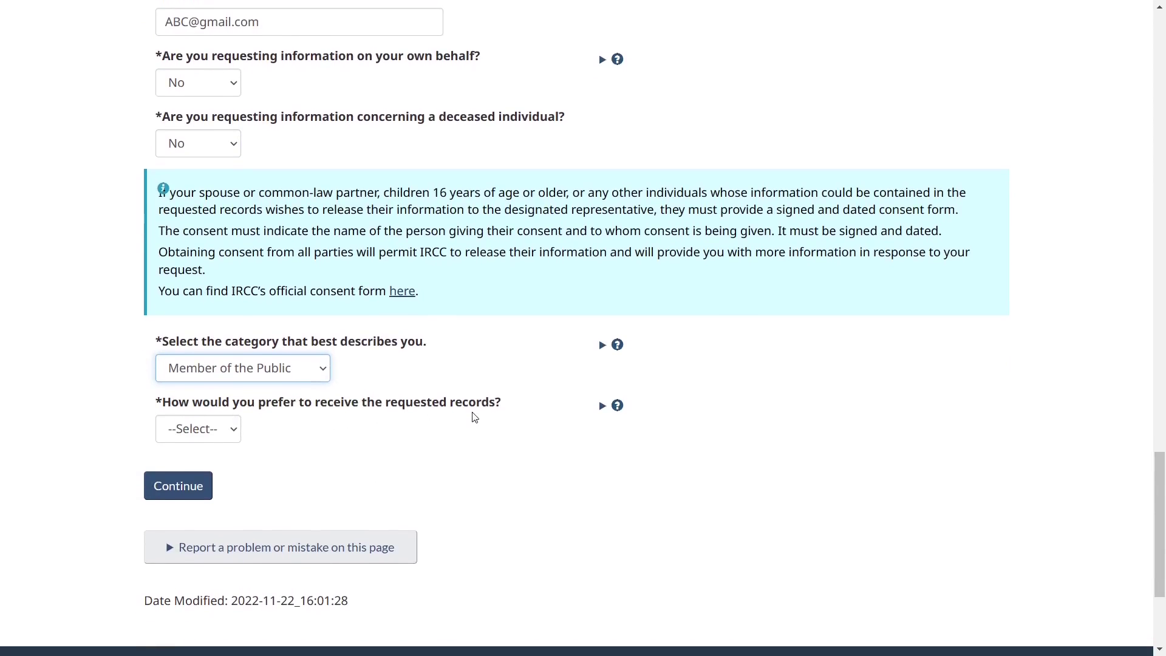
click(223, 424)
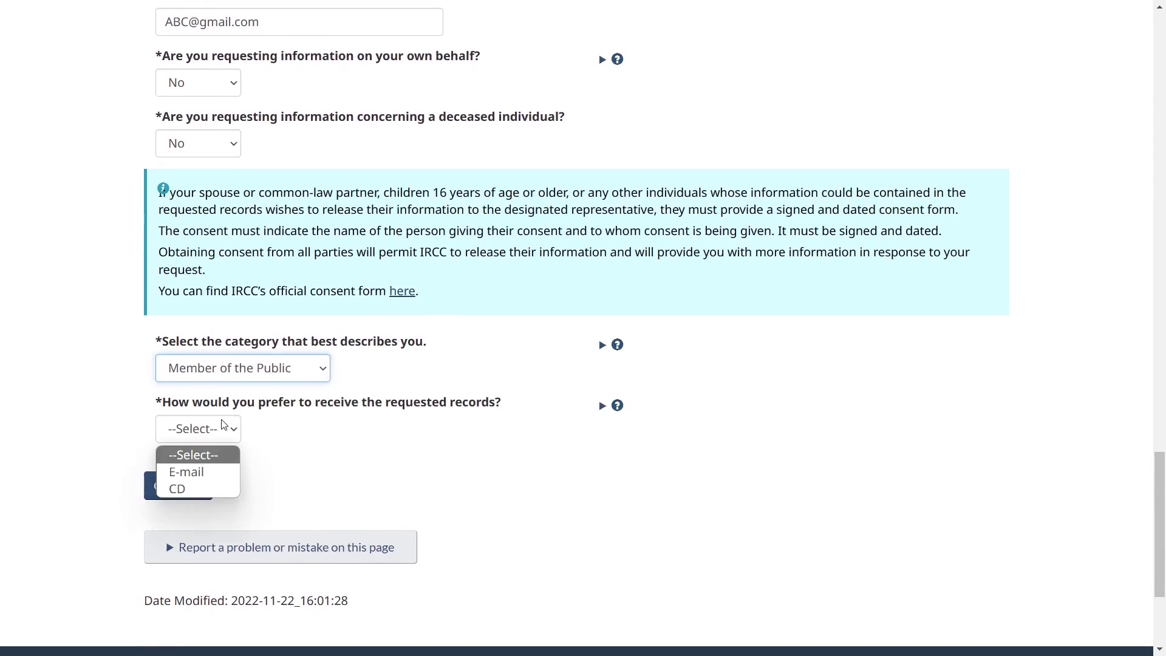
click(205, 472)
click(207, 481)
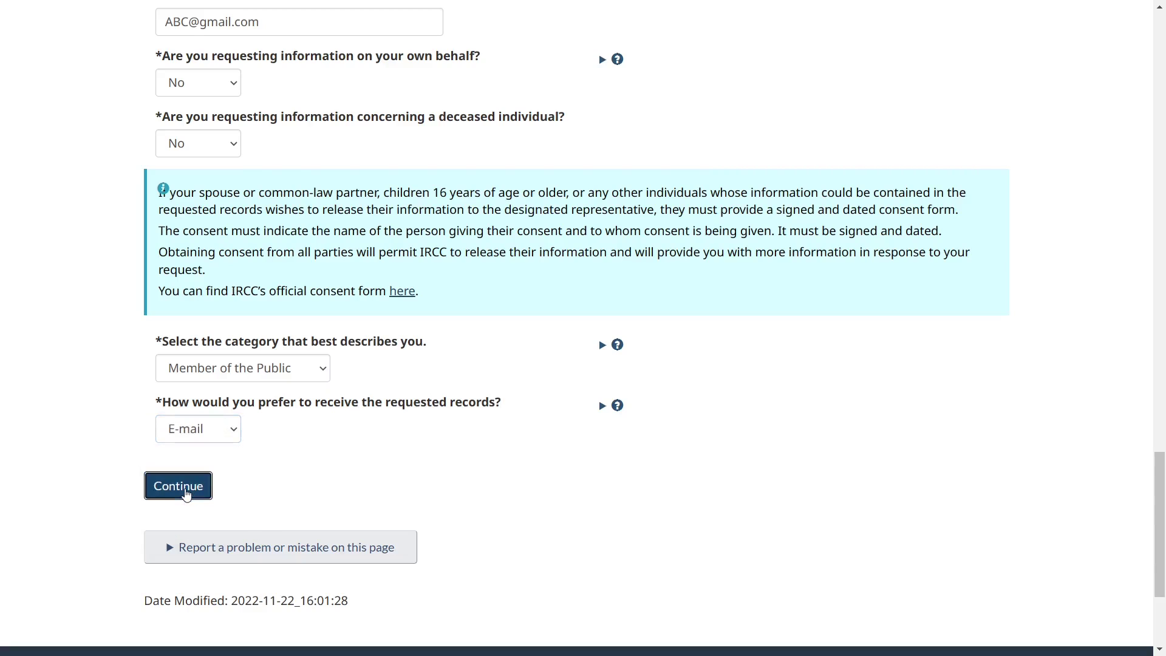
scroll(400, 368, down, 1)
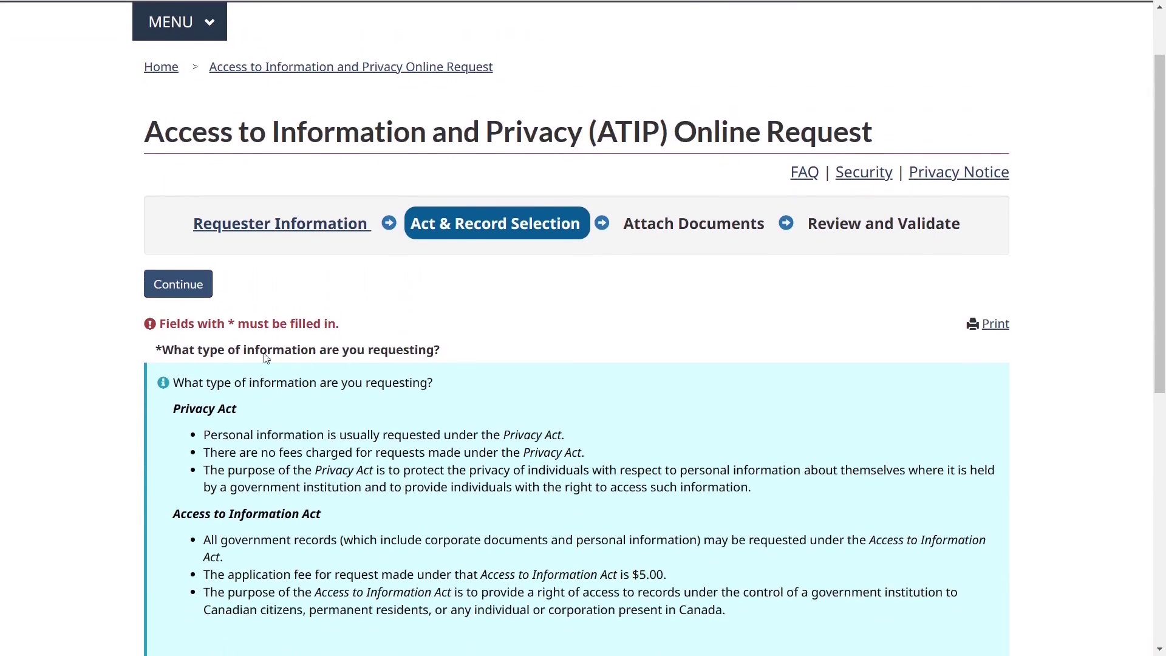
Select Access to Information Act as the act and Immigration/Citizenship Records as the record type.
scroll(352, 352, down, 4)
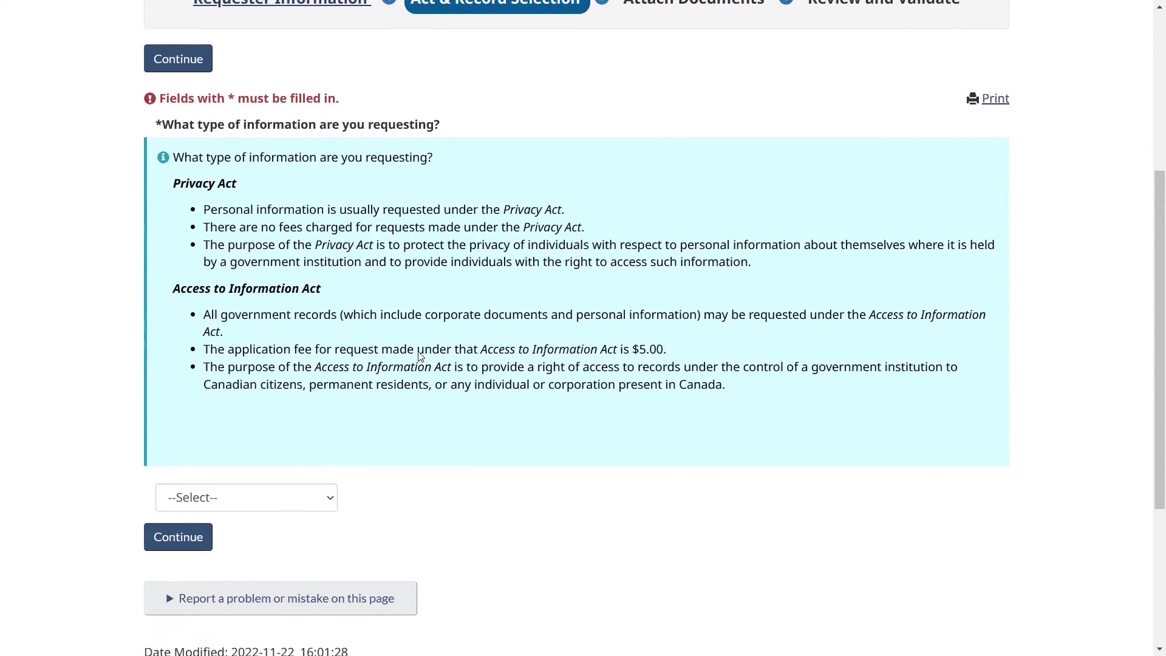
click(290, 448)
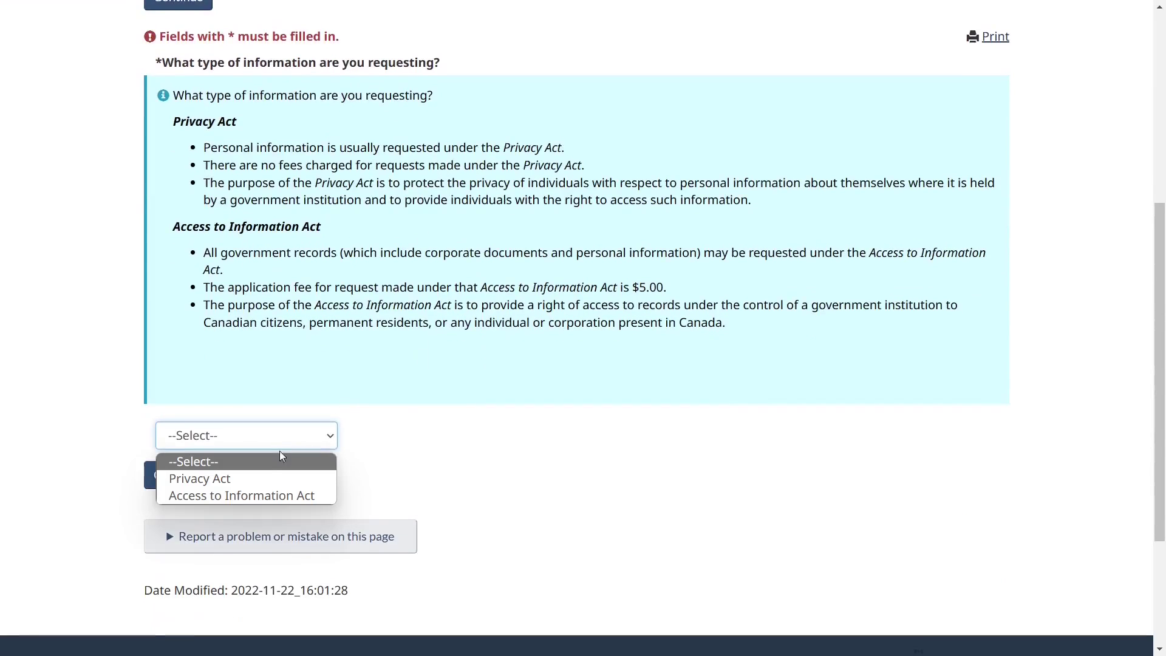
click(264, 493)
scroll(354, 508, down, 1)
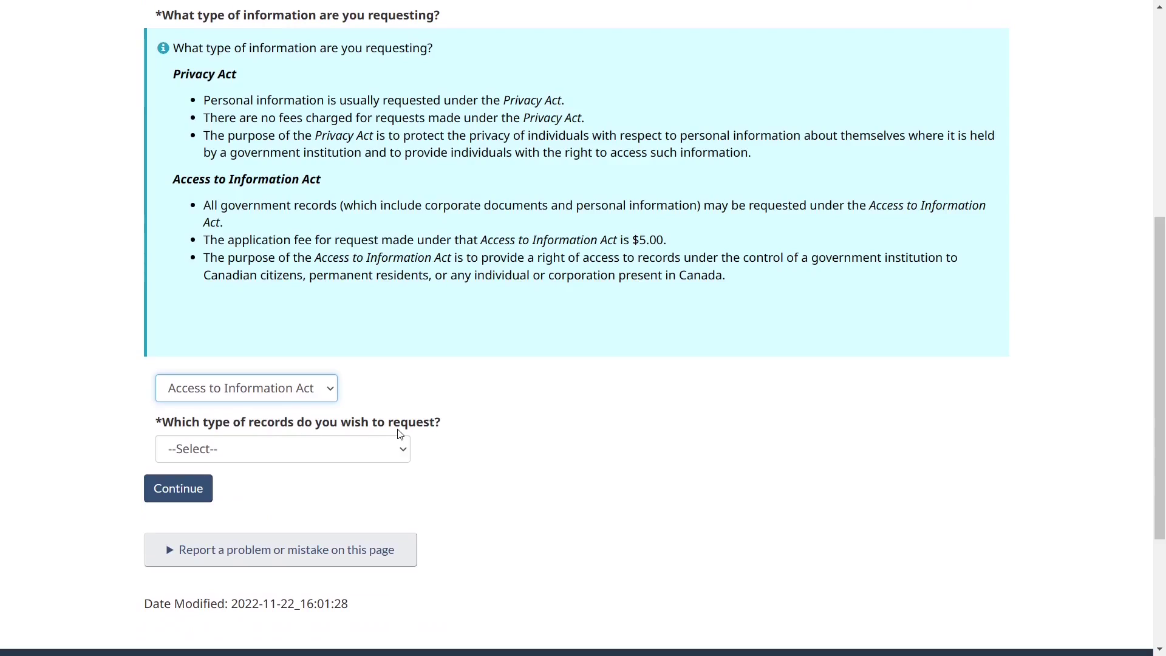
click(374, 452)
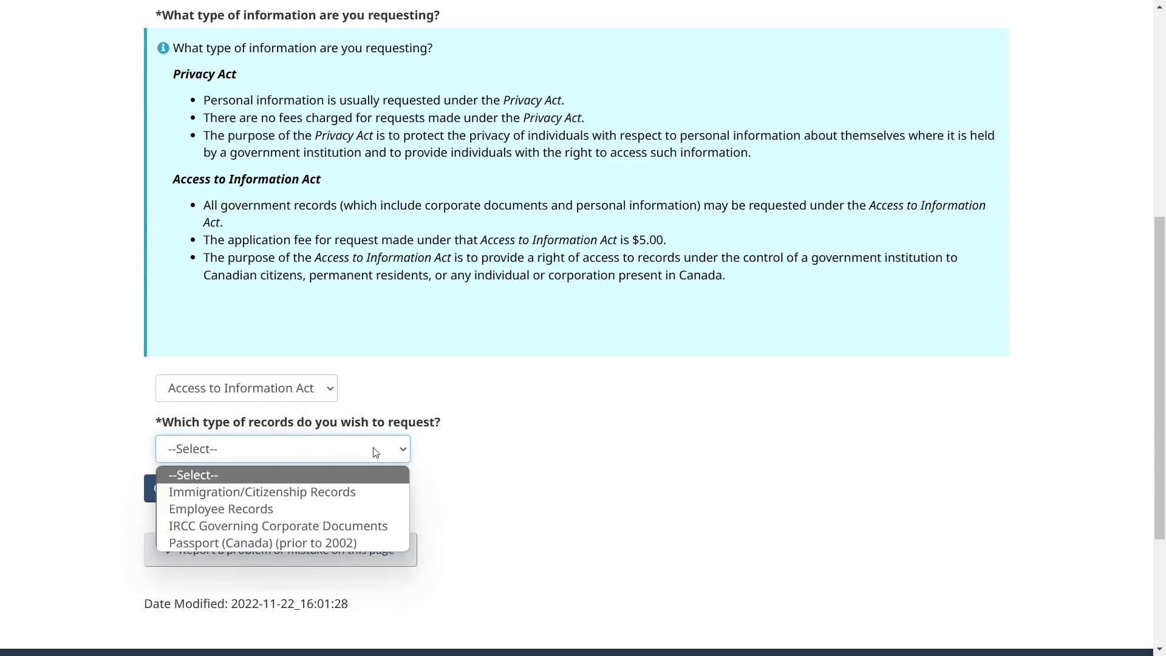
click(330, 492)
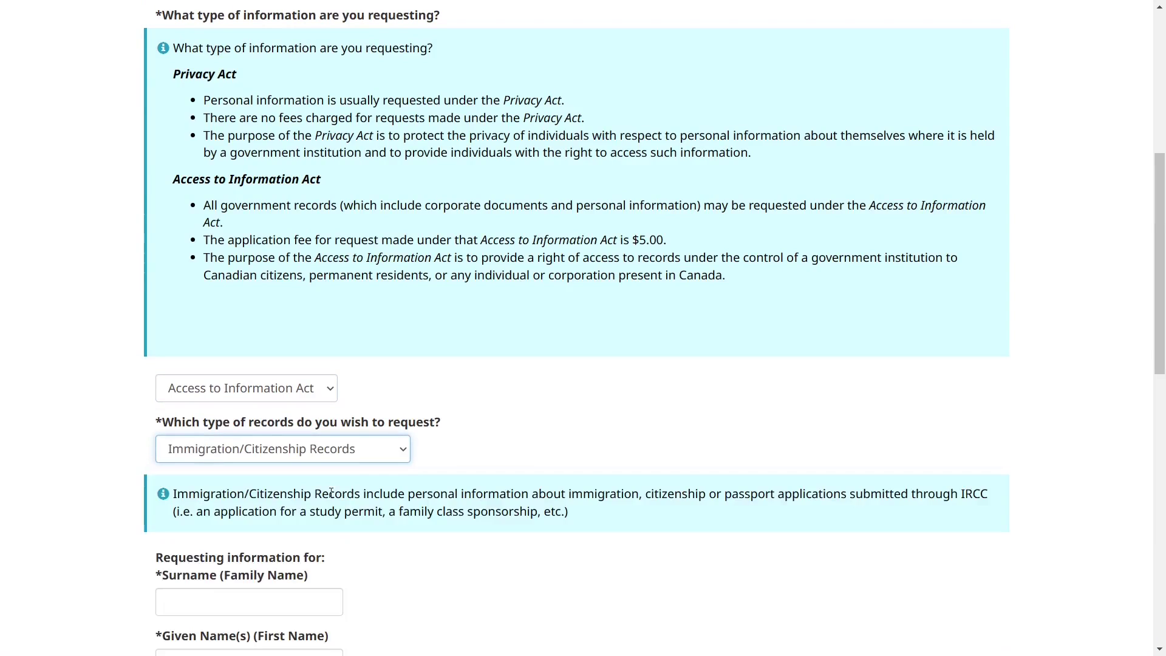
scroll(364, 516, down, 3)
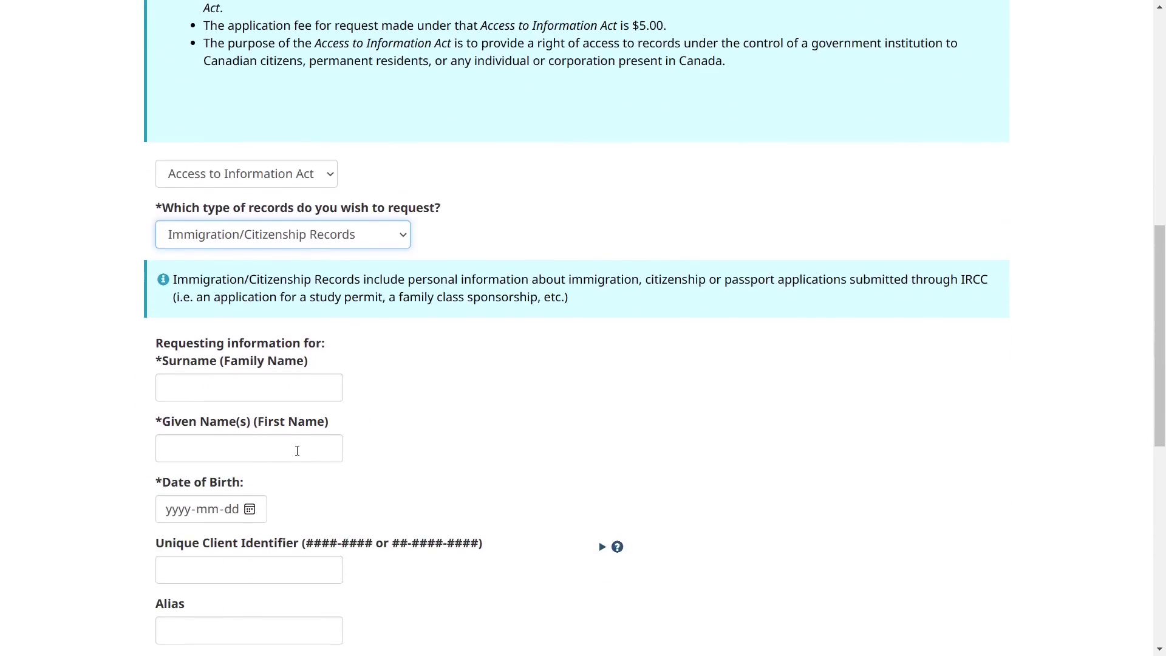
scroll(316, 413, down, 2)
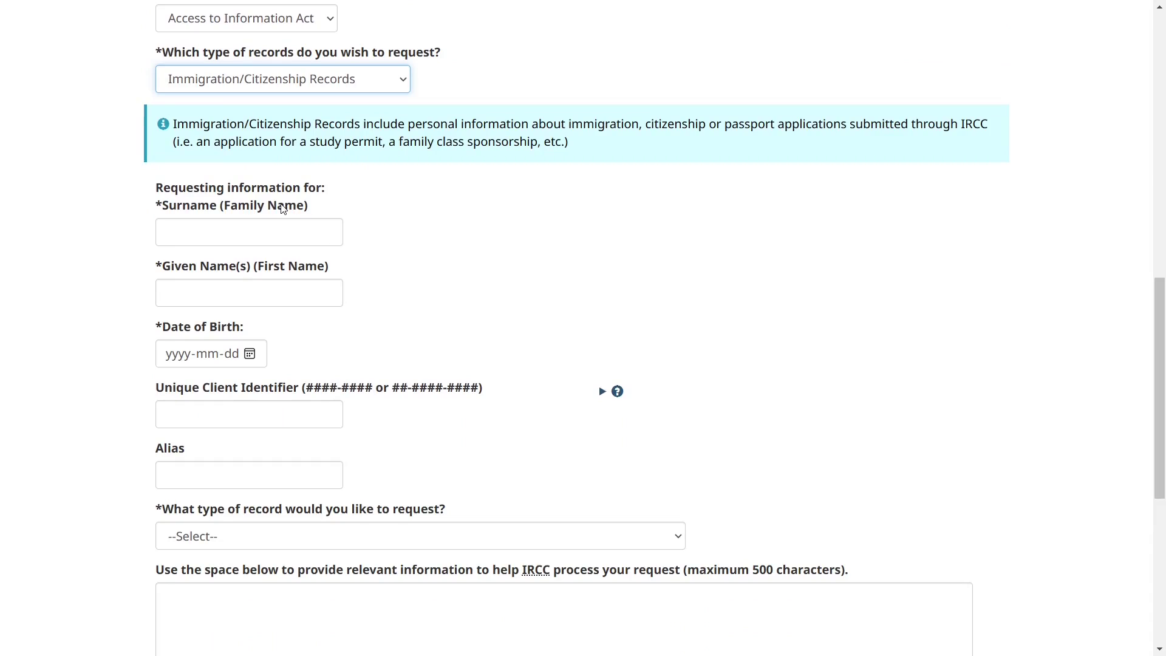
Check the subject's Surname field and review the subject's details further down.
scroll(283, 208, down, 1)
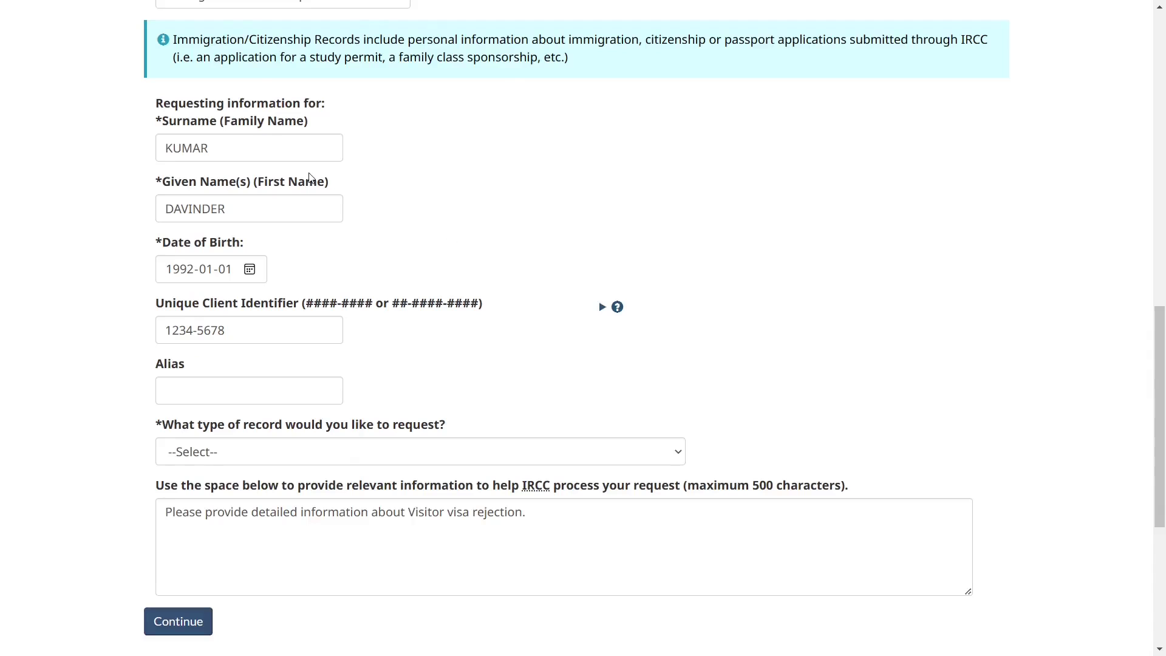
click(201, 148)
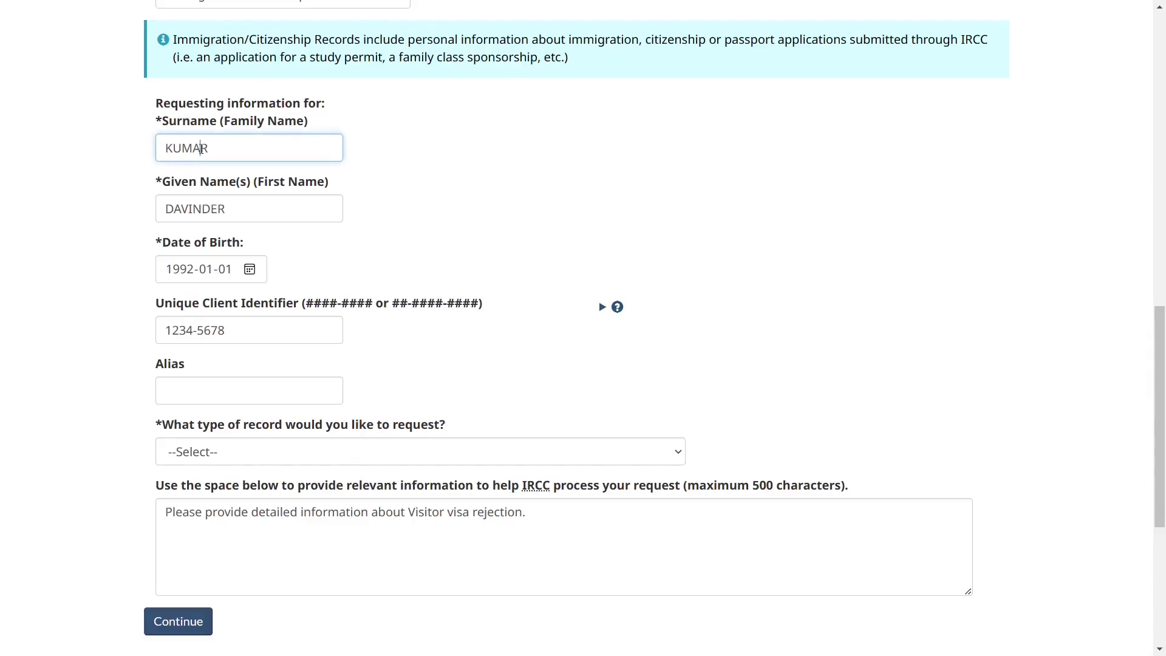
click(371, 171)
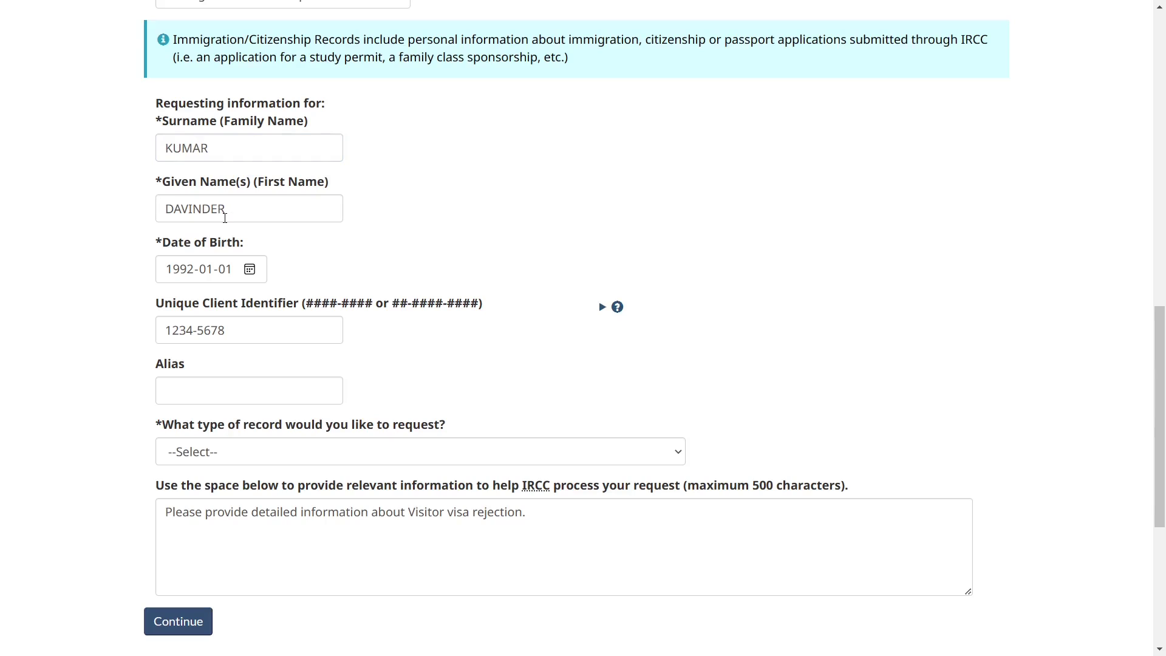
scroll(224, 217, down, 1)
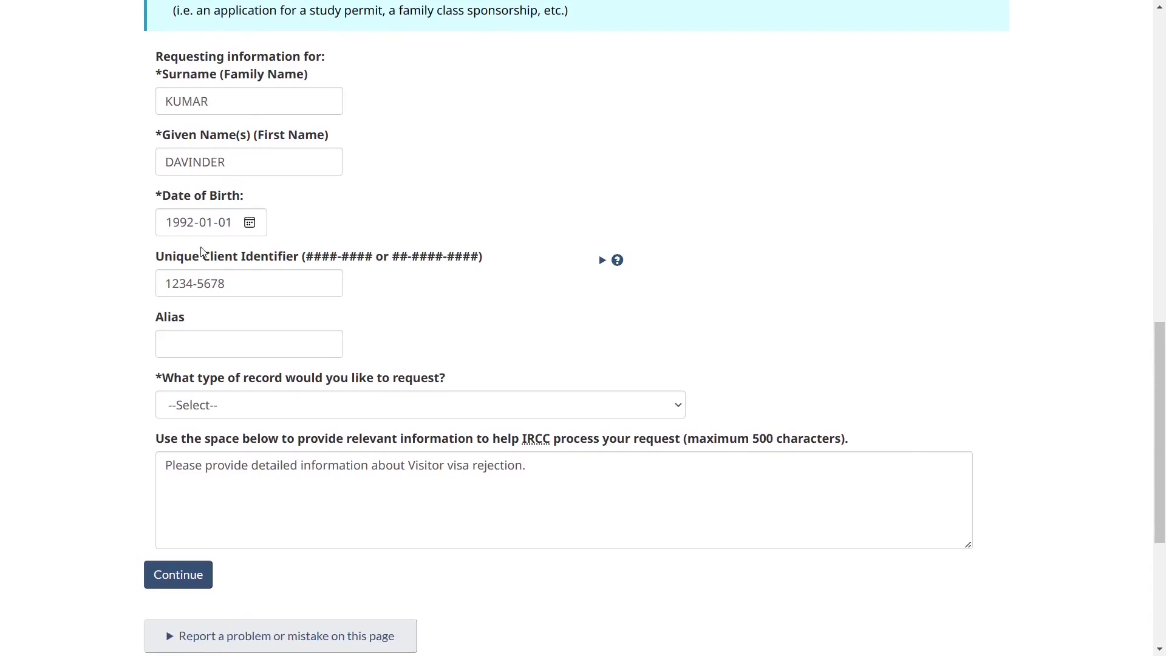
scroll(225, 262, down, 1)
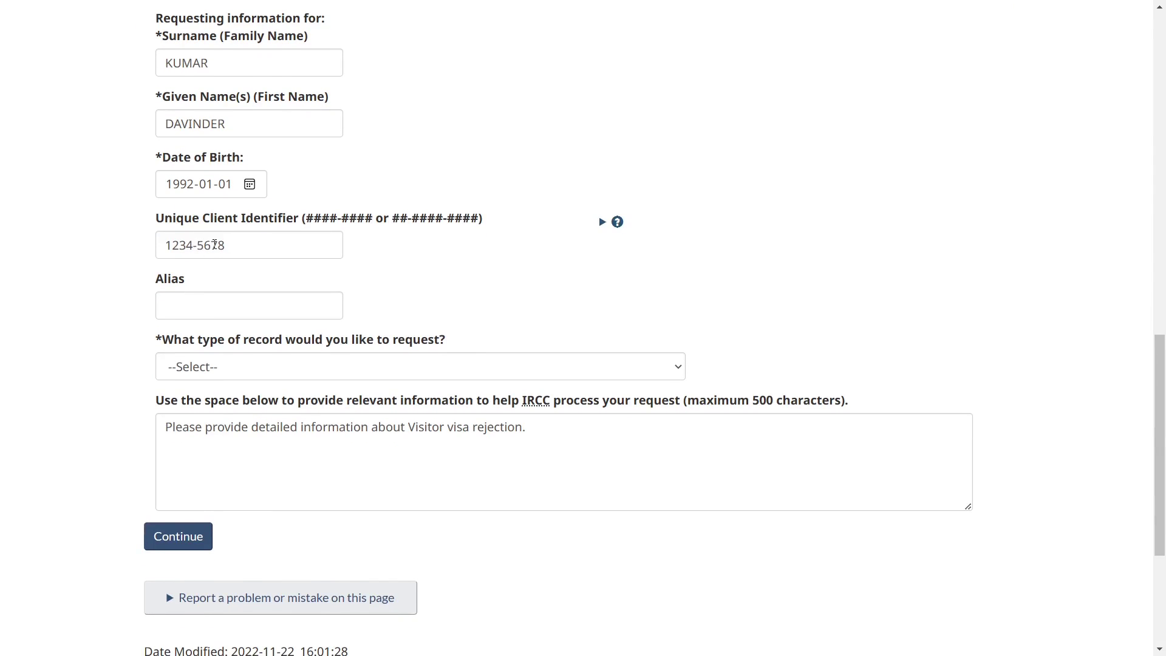
Read the UCI digit-number explanation and the previous-applicants section on the help page.
click(280, 12)
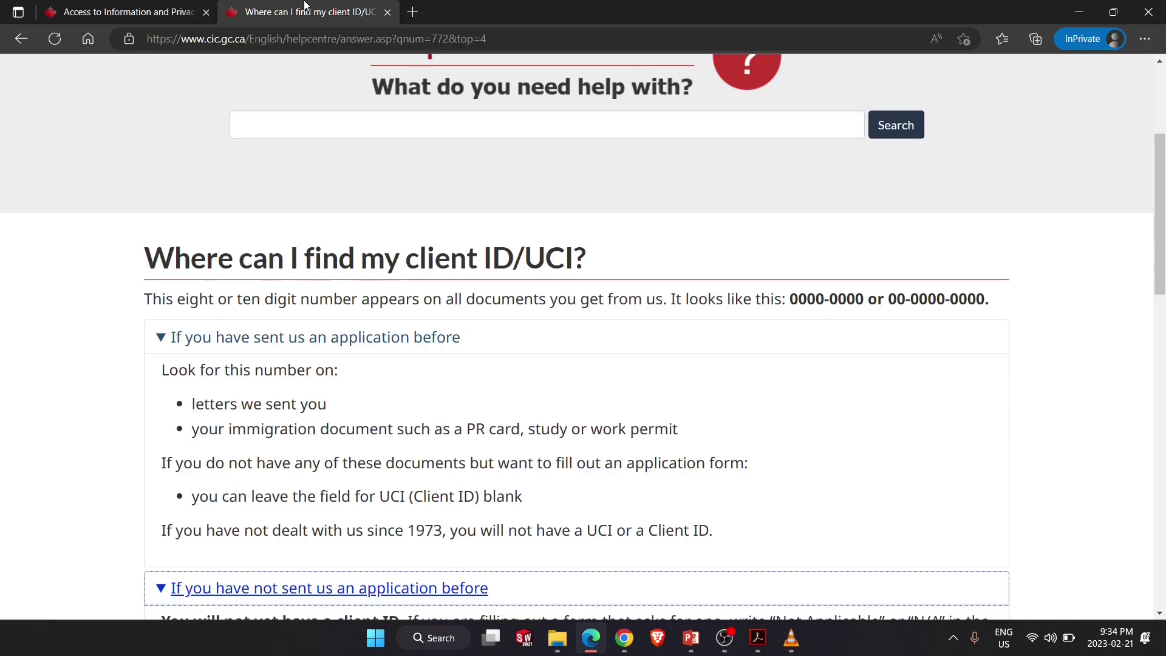
scroll(363, 338, down, 2)
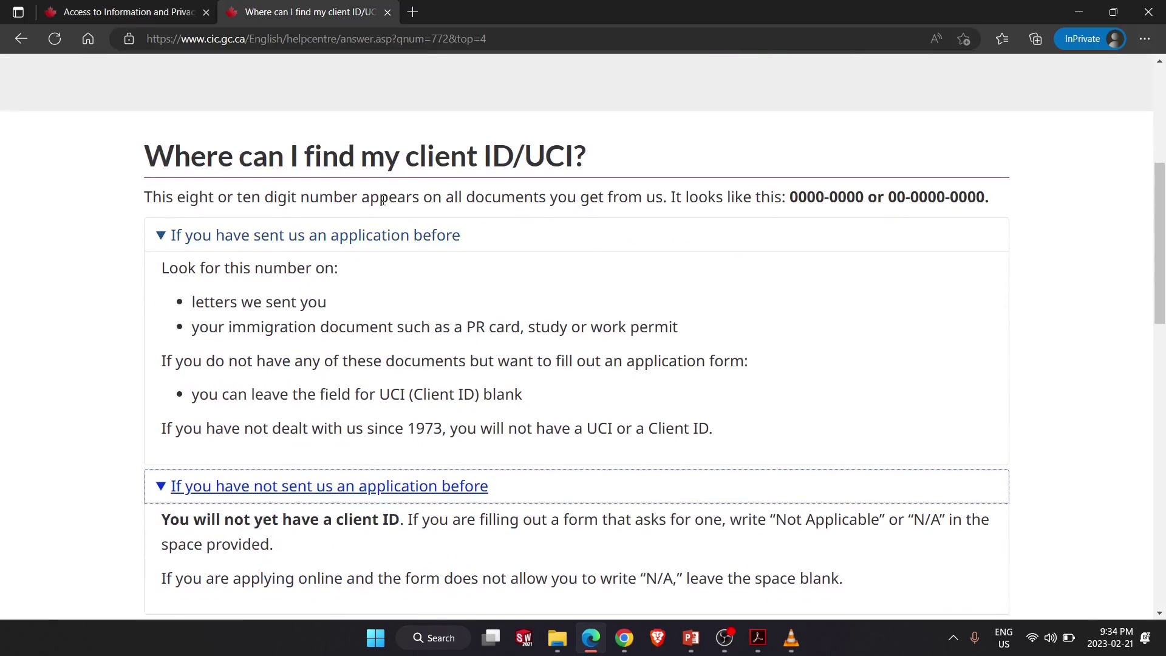
drag(250, 197, 515, 198)
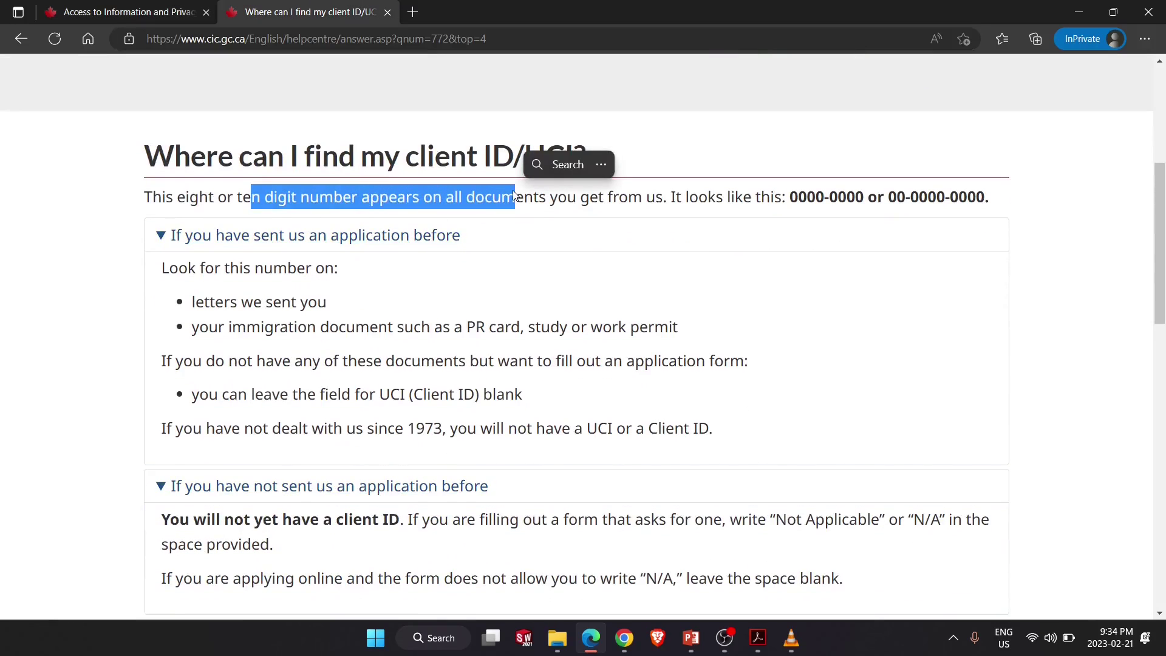
click(626, 250)
click(626, 250)
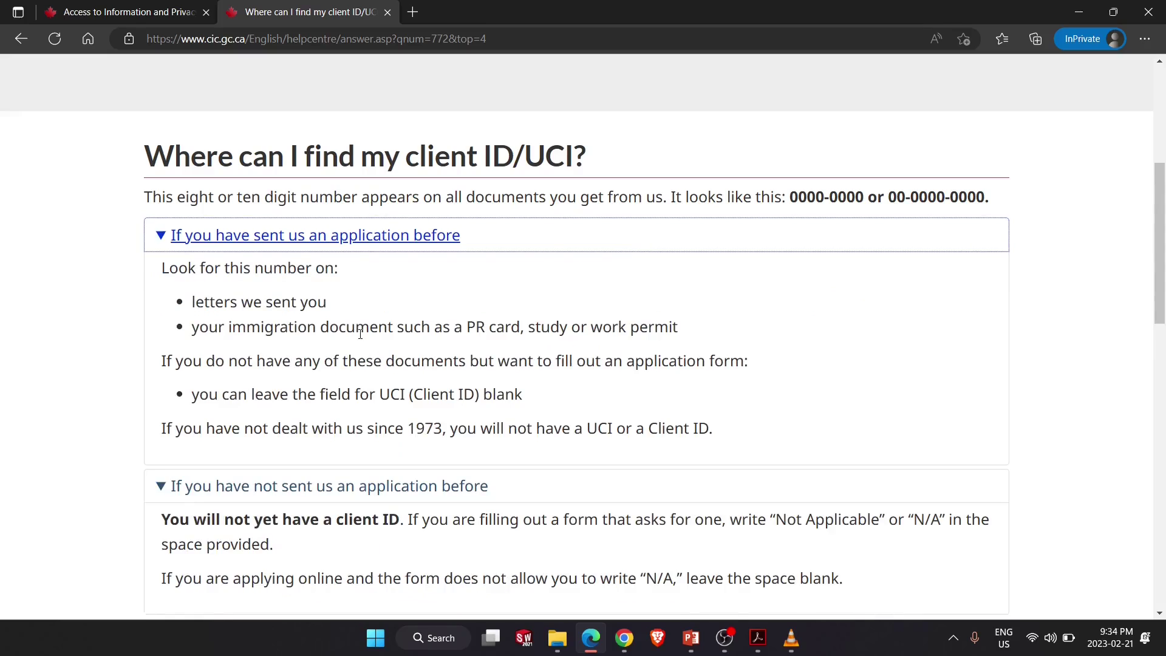
click(327, 328)
Read the immigration document examples and the advice to leave UCI blank.
drag(408, 334, 678, 330)
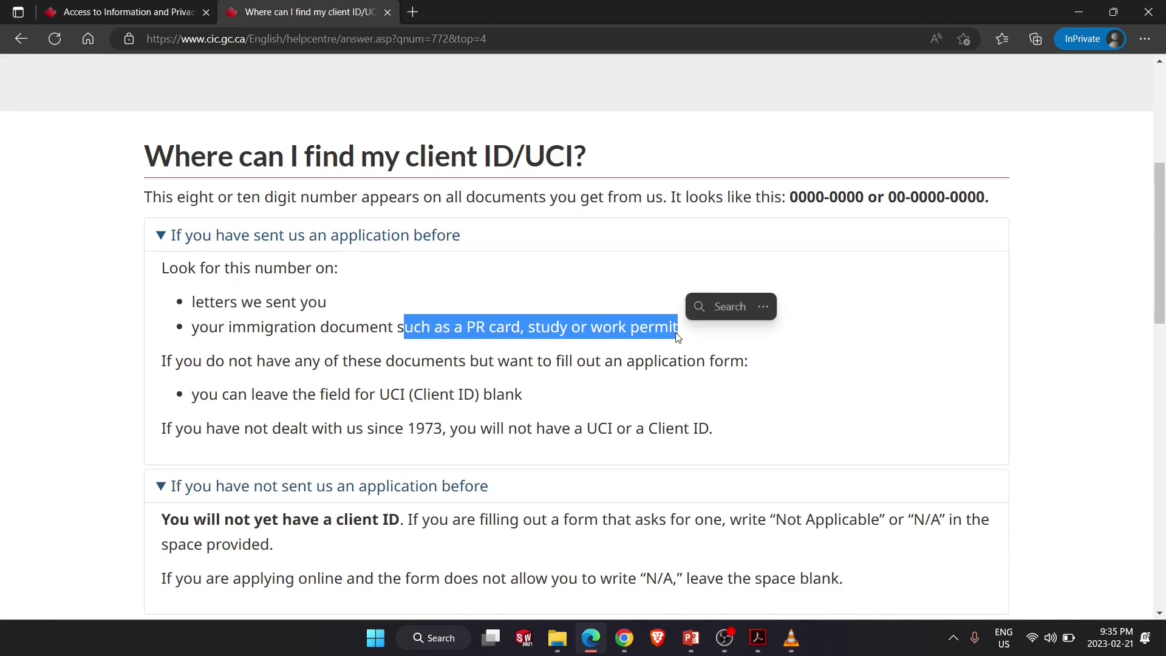
click(567, 363)
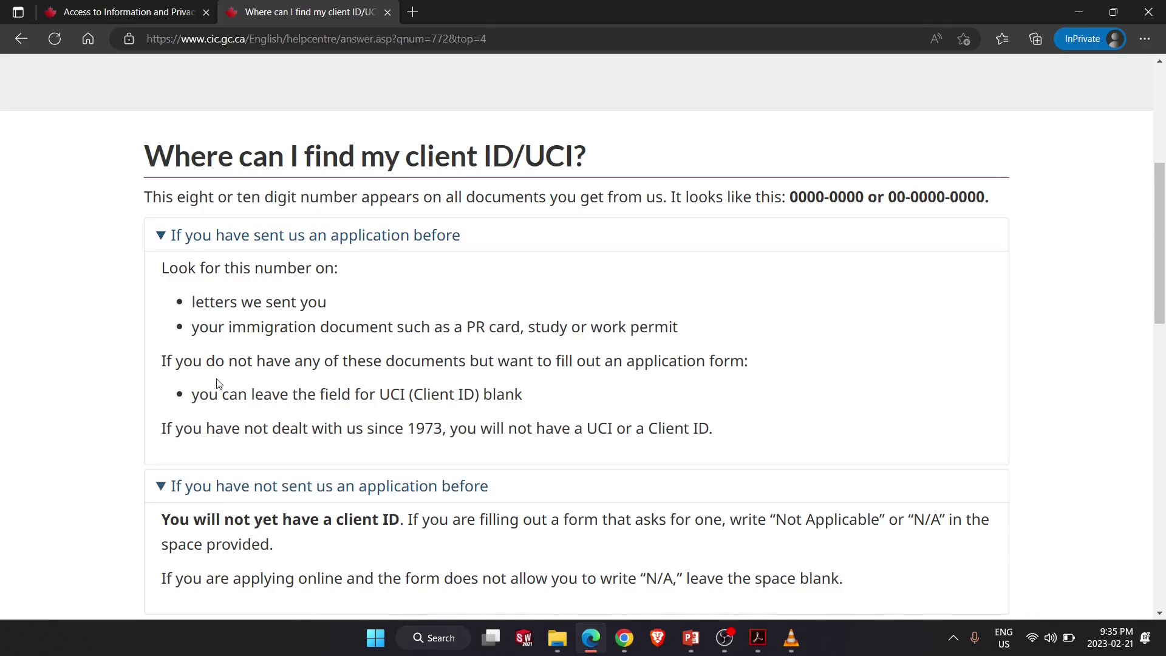
triple_click(244, 363)
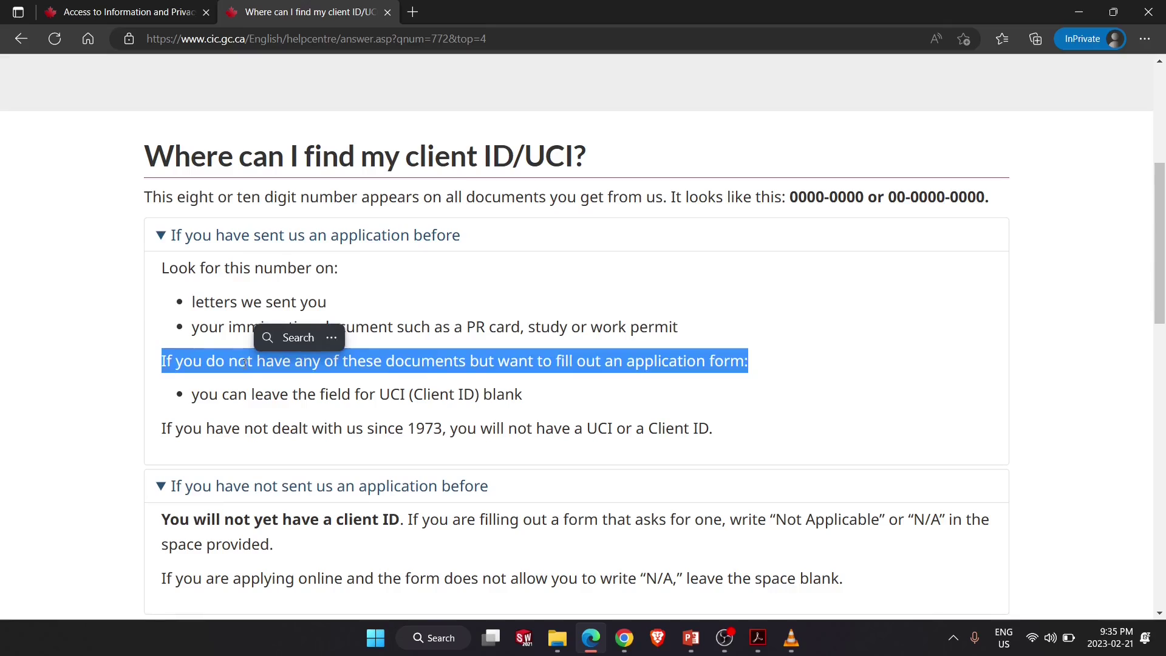
click(252, 397)
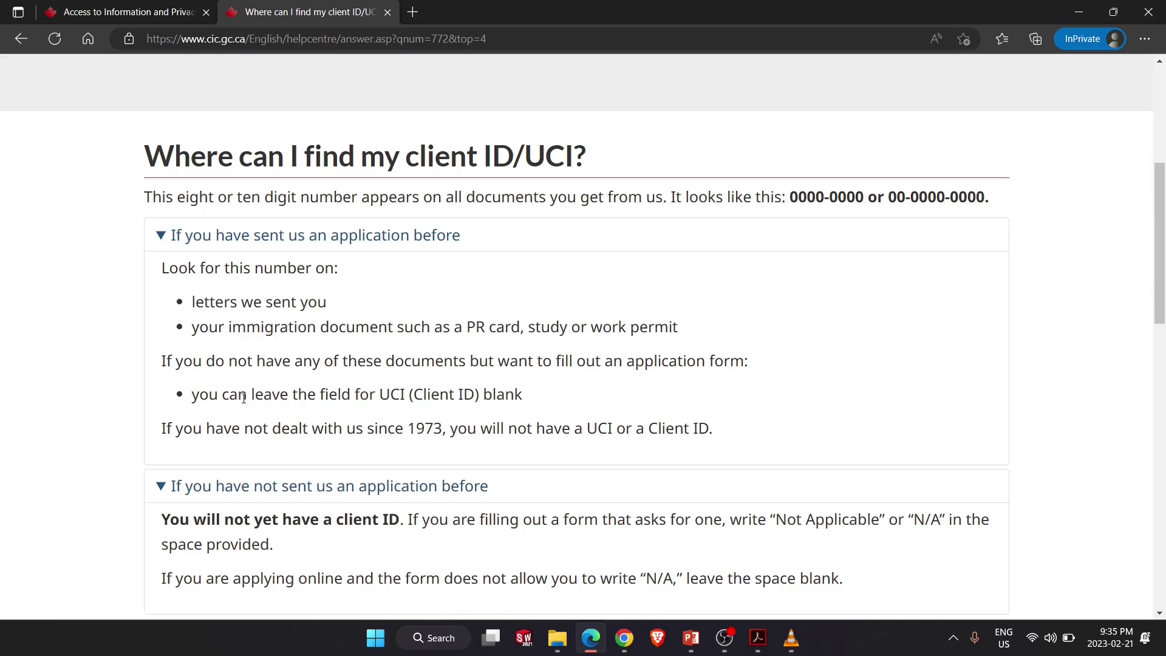
drag(244, 398, 545, 384)
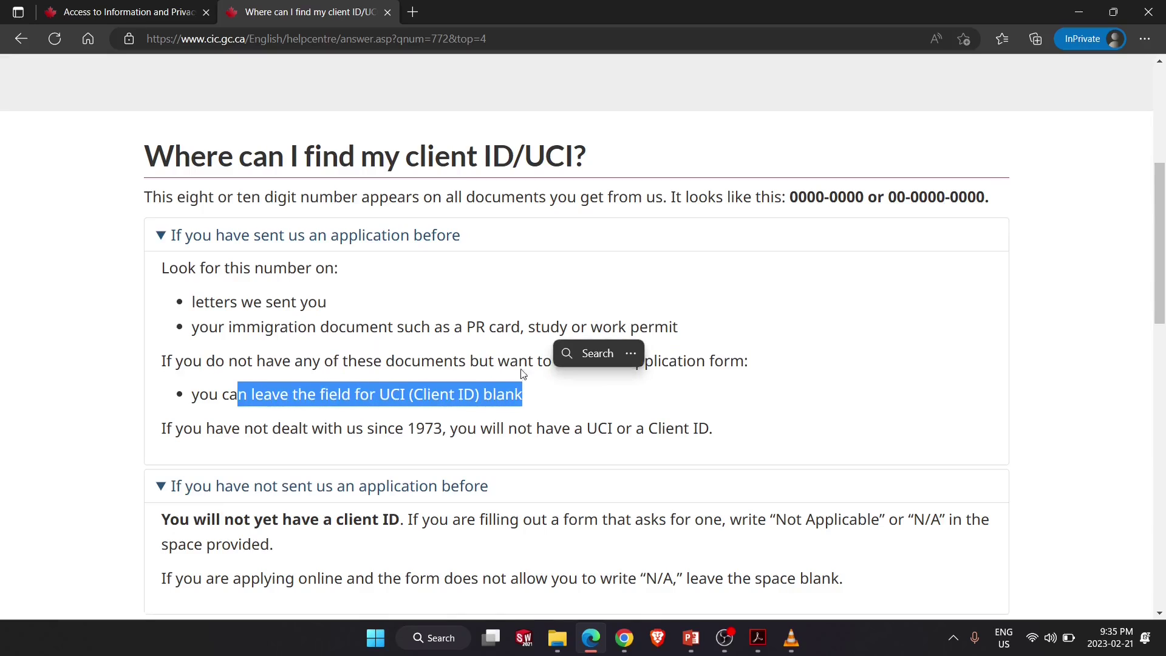
click(447, 332)
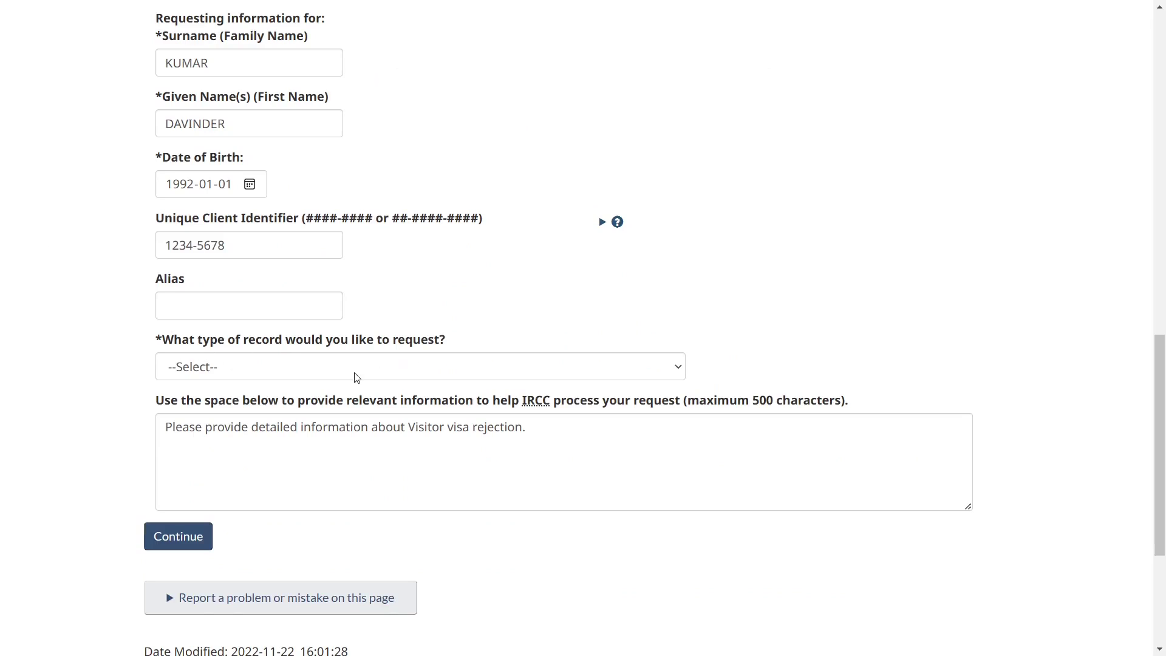
Choose Temporary Residence, then Status Update of File/Reasons for Refusal/Officer's Electronic Notes.
triple_click(219, 344)
click(158, 383)
click(202, 377)
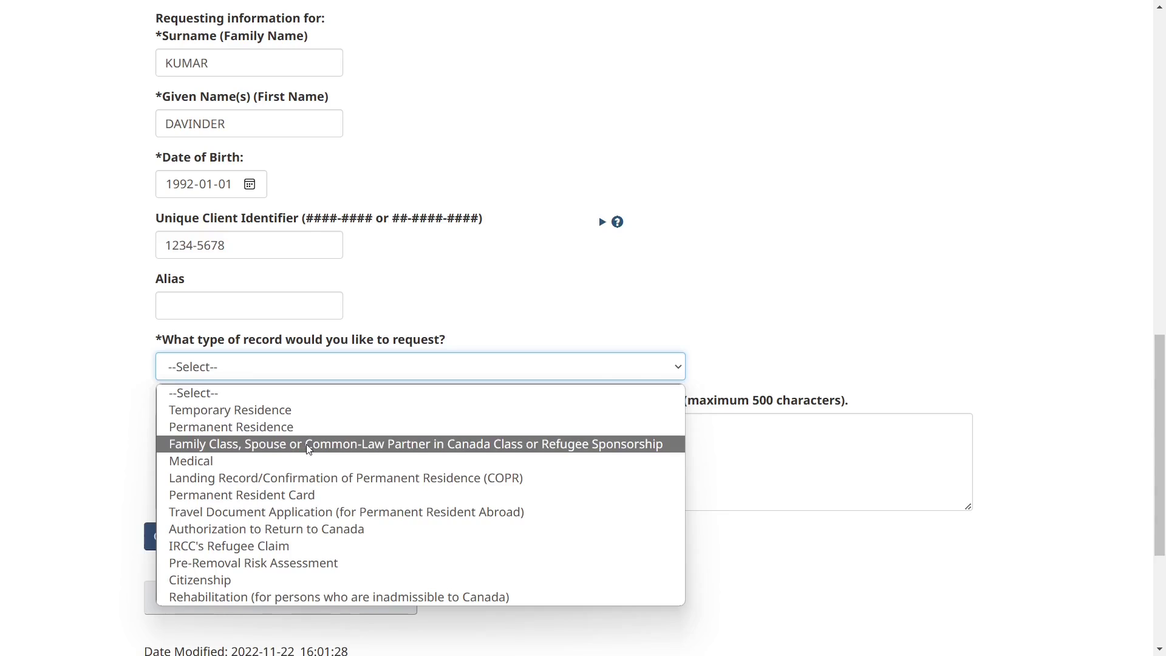
click(201, 410)
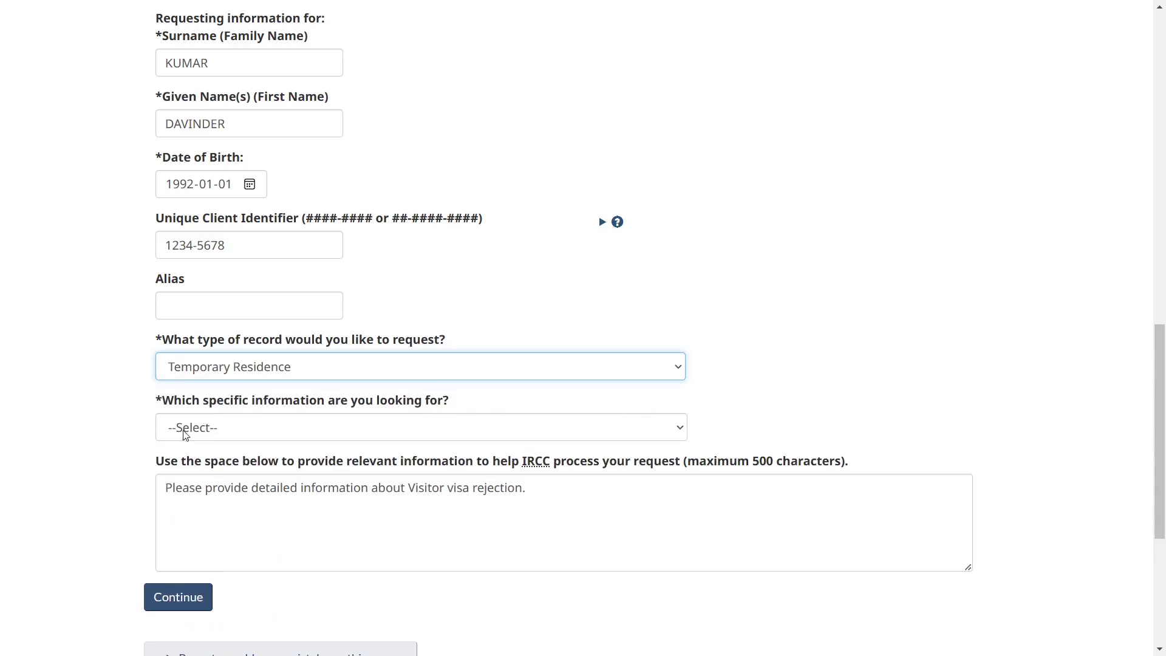
triple_click(184, 402)
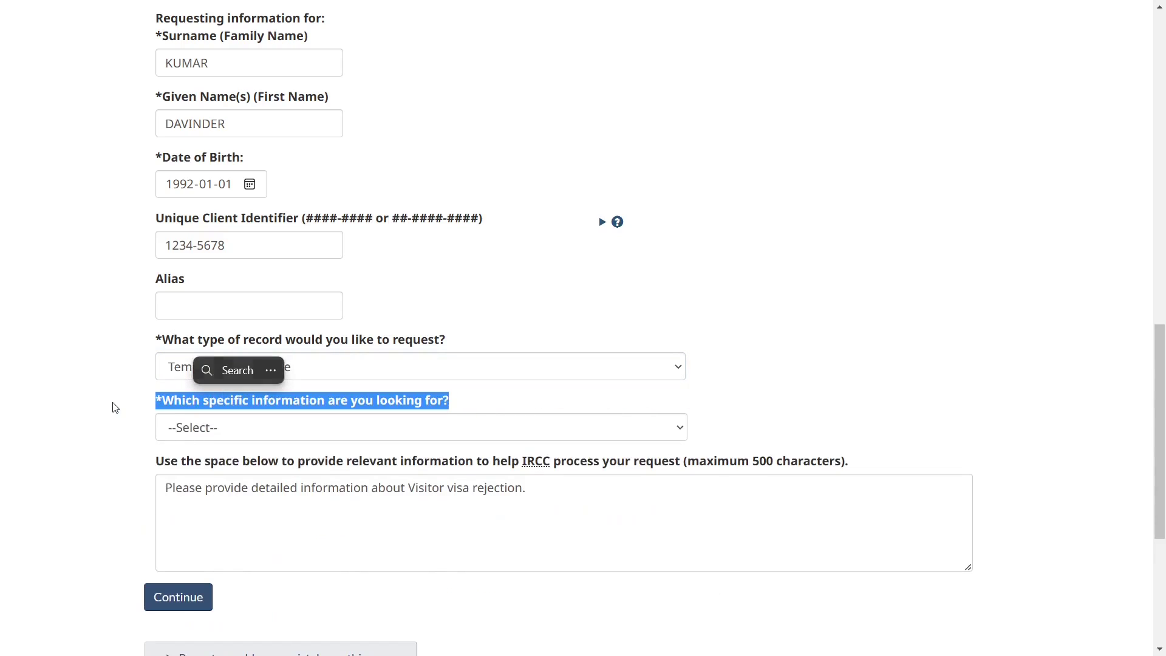
click(193, 431)
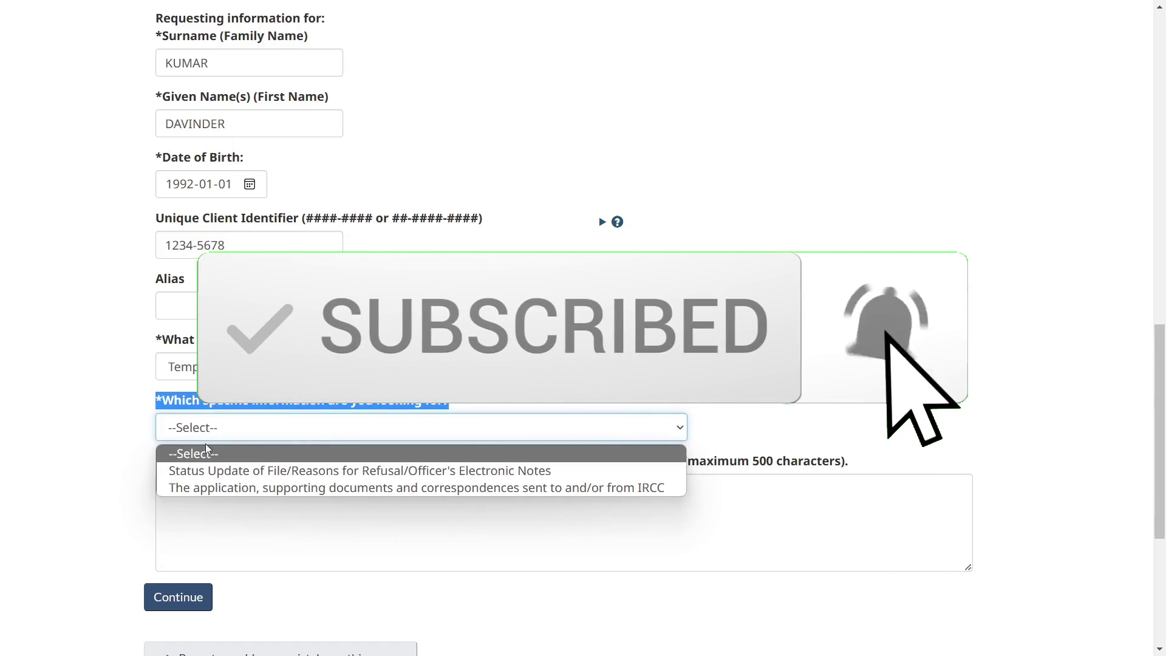
click(220, 471)
Enter the visa application file number and look over the pre-filled request description.
scroll(261, 509, down, 2)
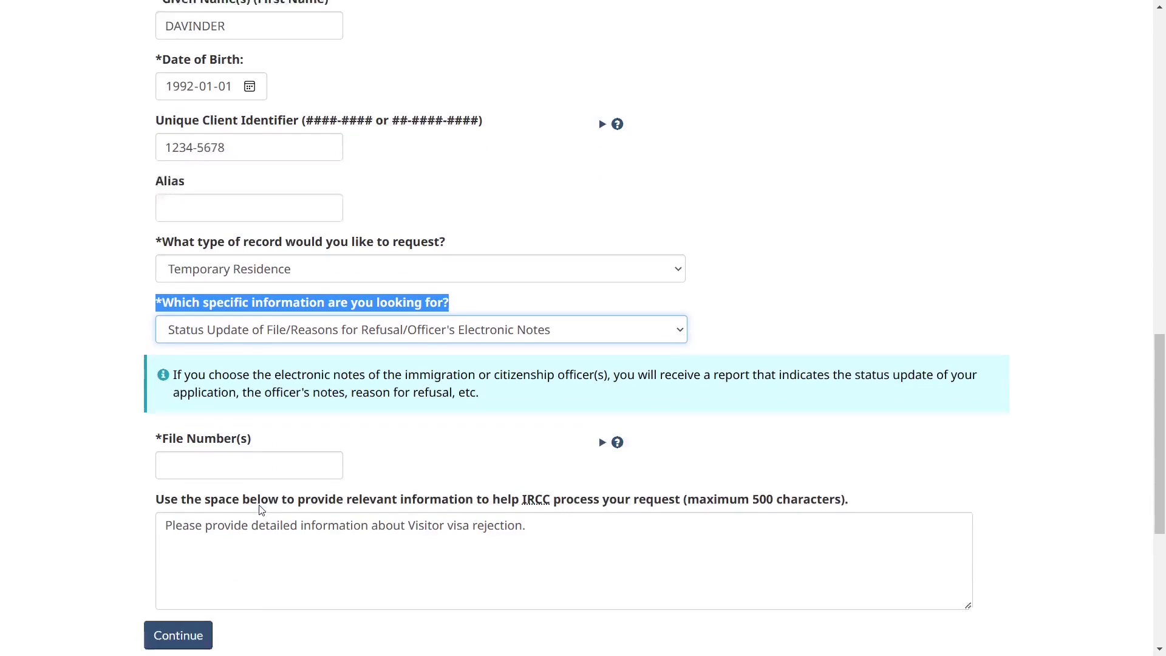
scroll(224, 447, down, 1)
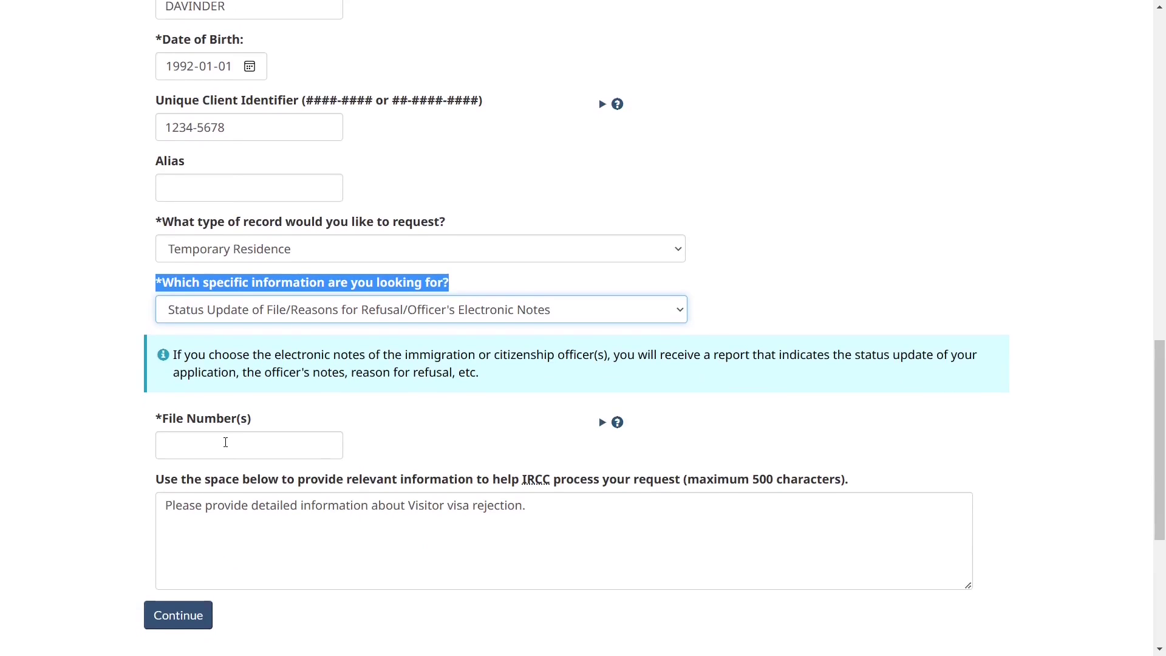
click(225, 442)
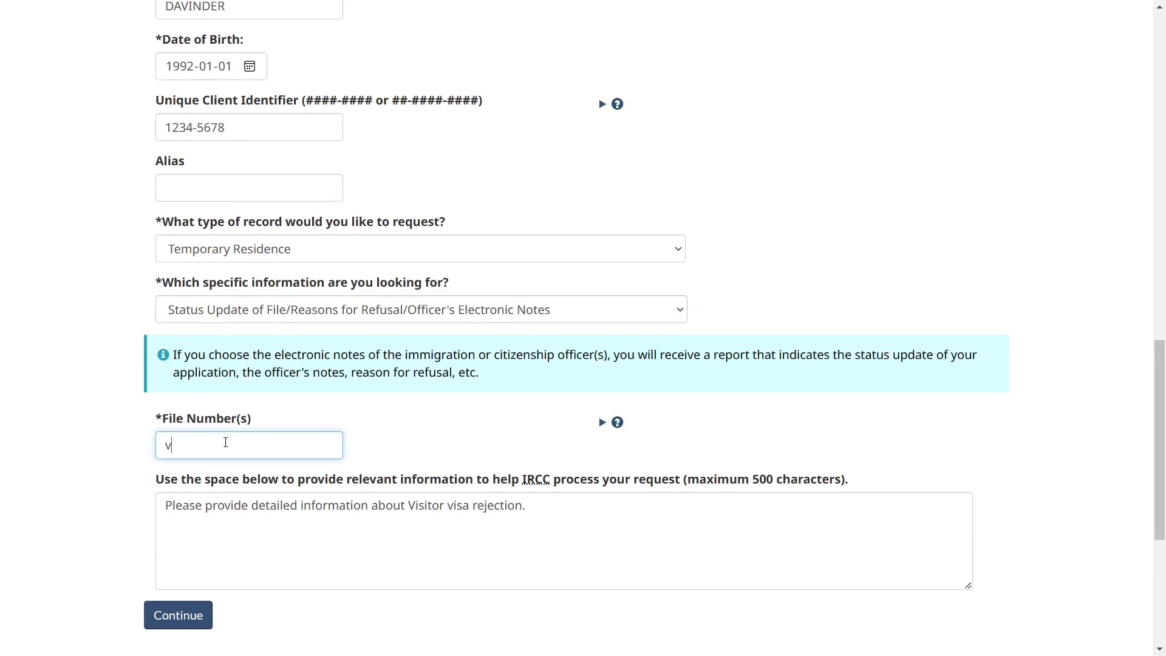
click(129, 492)
scroll(129, 492, down, 1)
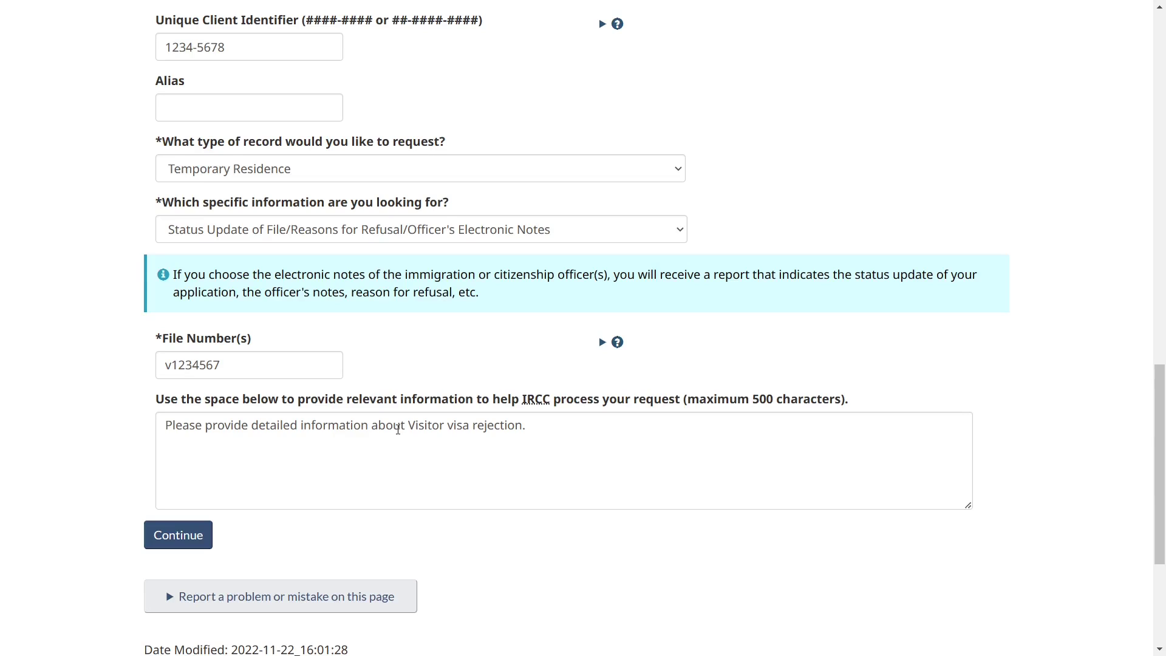
click(398, 430)
Continue to Attach Documents and read who gives and receives consent in the Consent section.
click(149, 534)
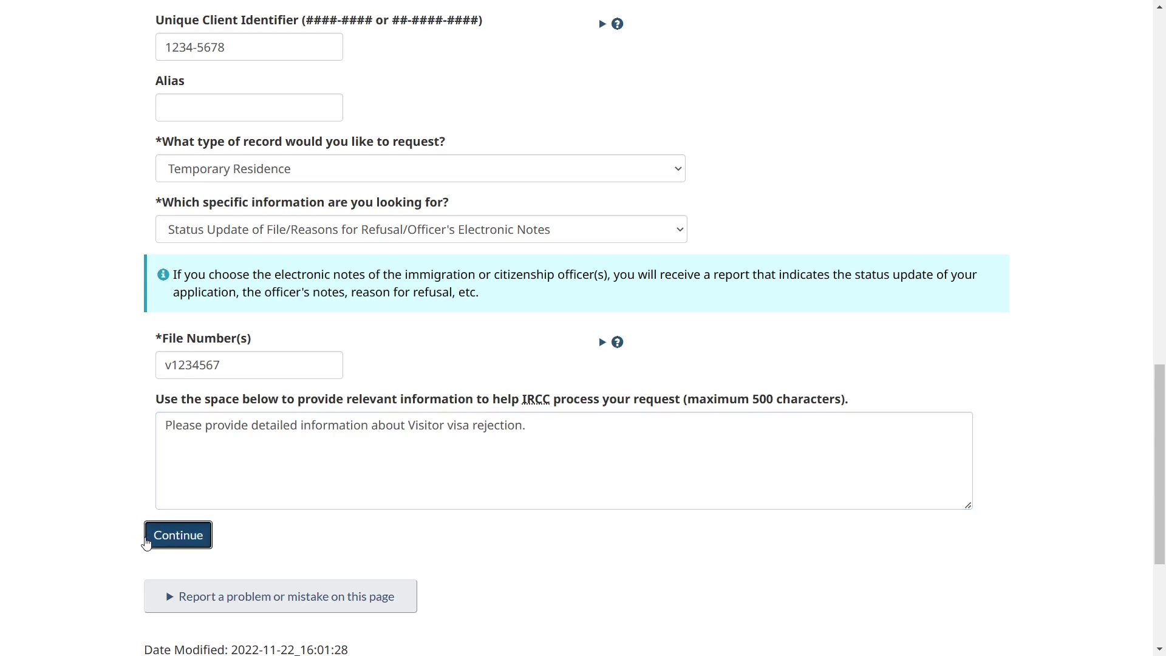
scroll(364, 433, down, 2)
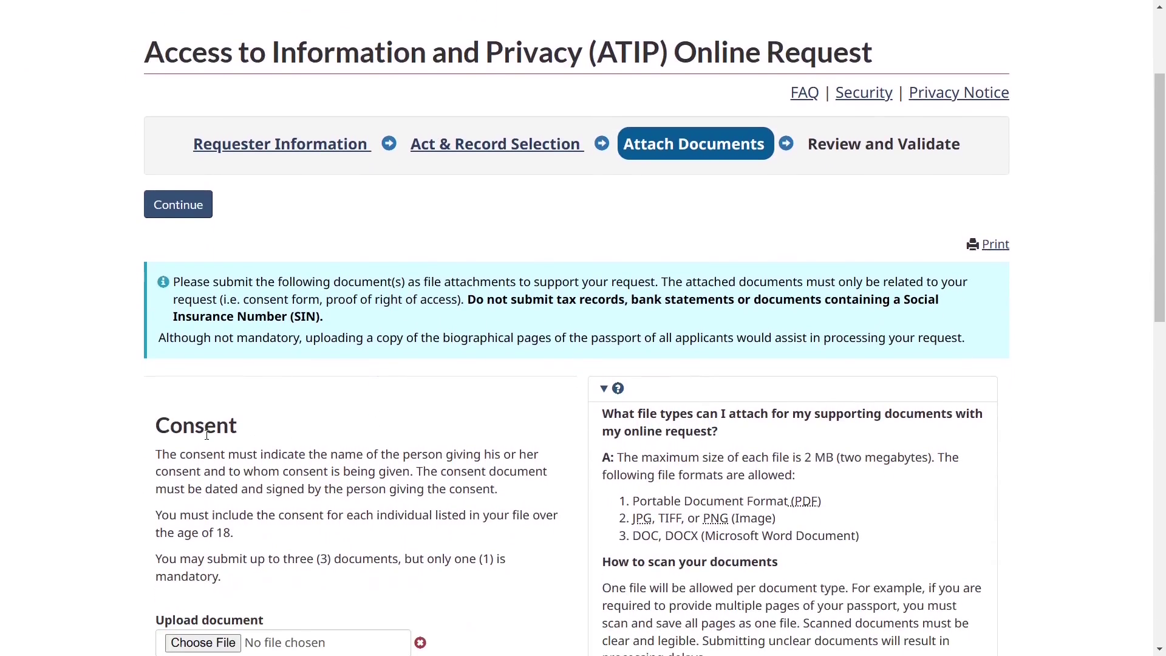
double_click(233, 435)
scroll(276, 476, down, 2)
click(352, 430)
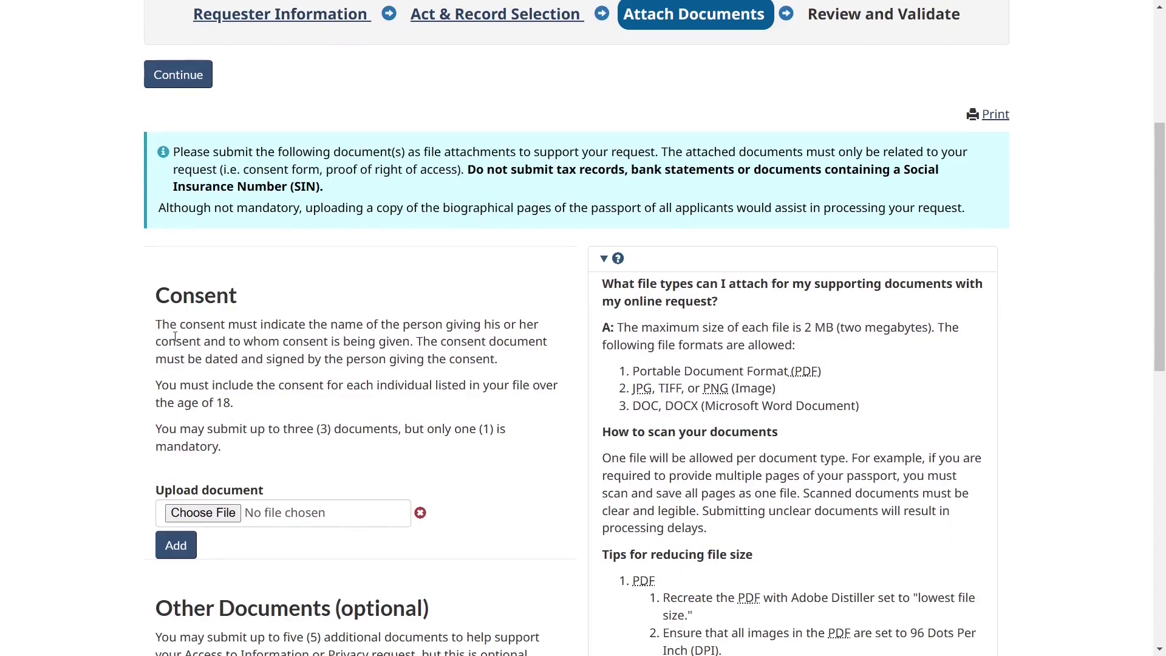
drag(169, 340, 405, 341)
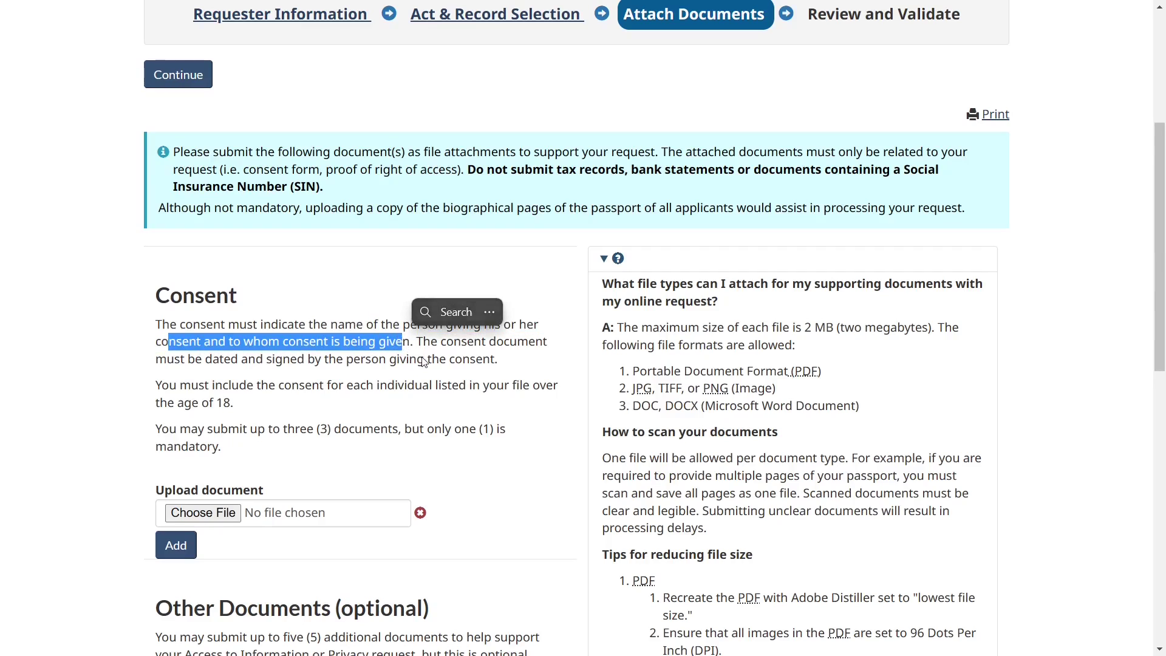
click(390, 380)
scroll(390, 381, down, 2)
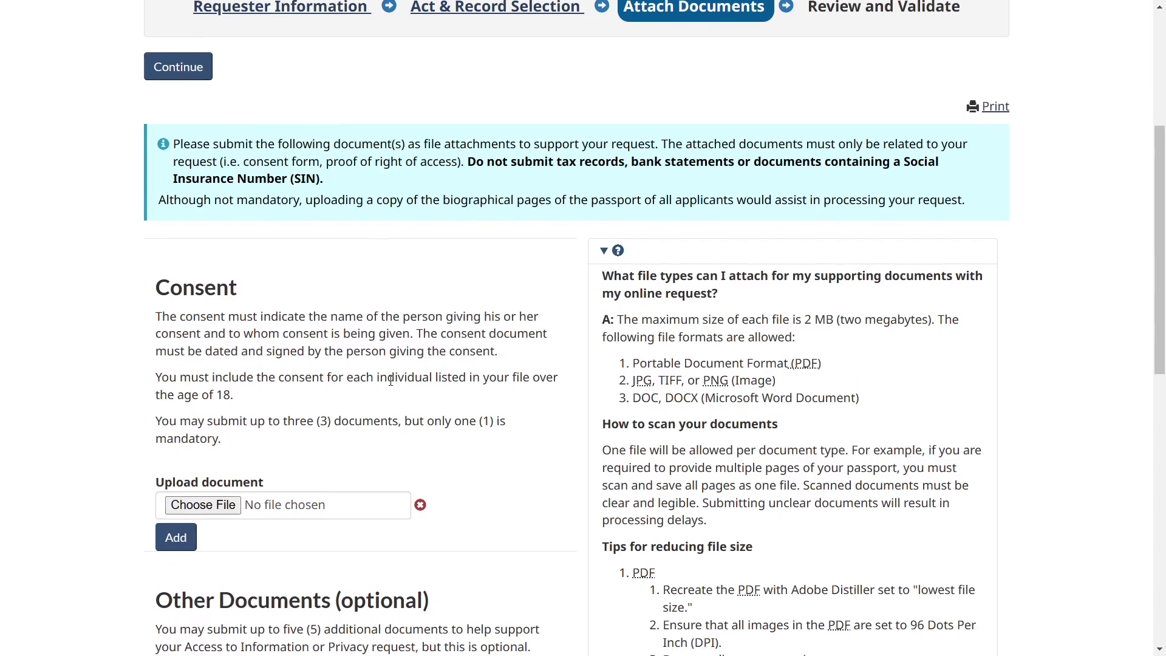
scroll(390, 380, down, 2)
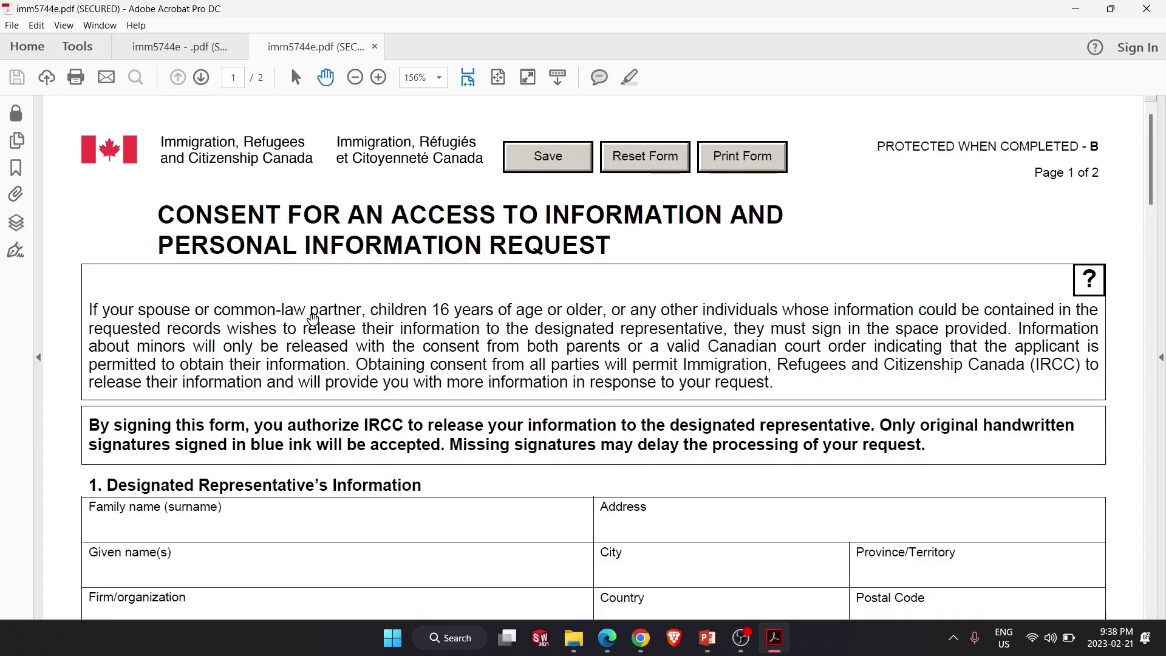
Scroll through the blank IMM5744e consent form to its page 2 instructions and back.
scroll(312, 319, down, 5)
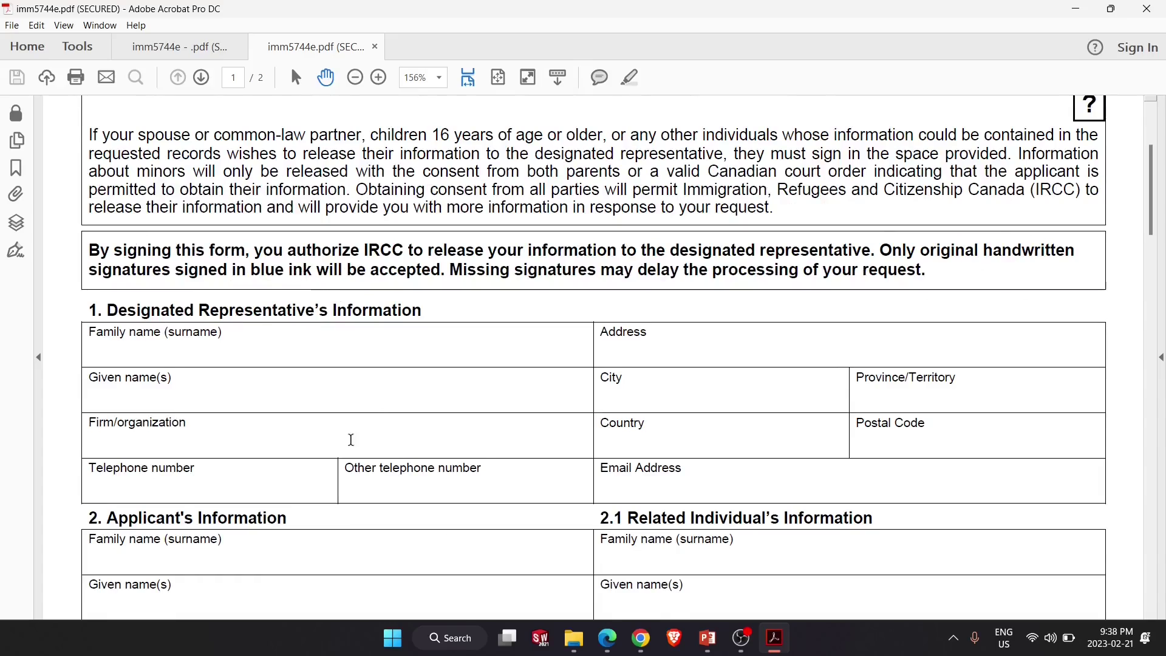
ctrl+scroll(372, 413, down, 1)
scroll(373, 416, down, 3)
scroll(375, 419, down, 5)
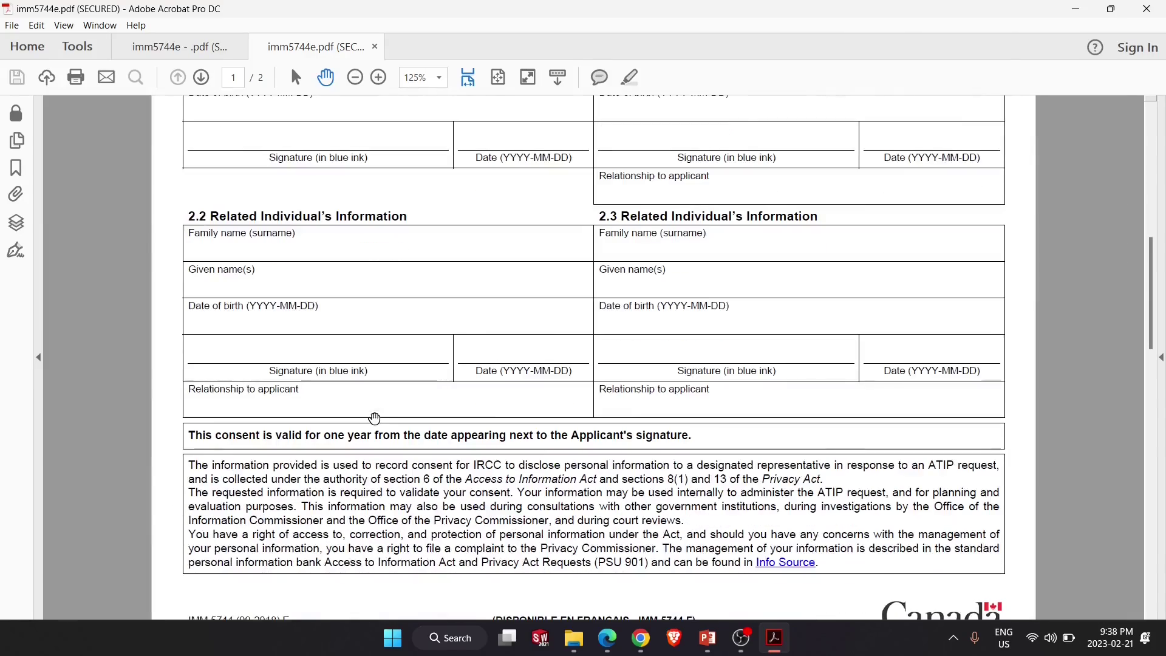
scroll(374, 419, up, 2)
scroll(375, 419, down, 2)
scroll(374, 419, down, 13)
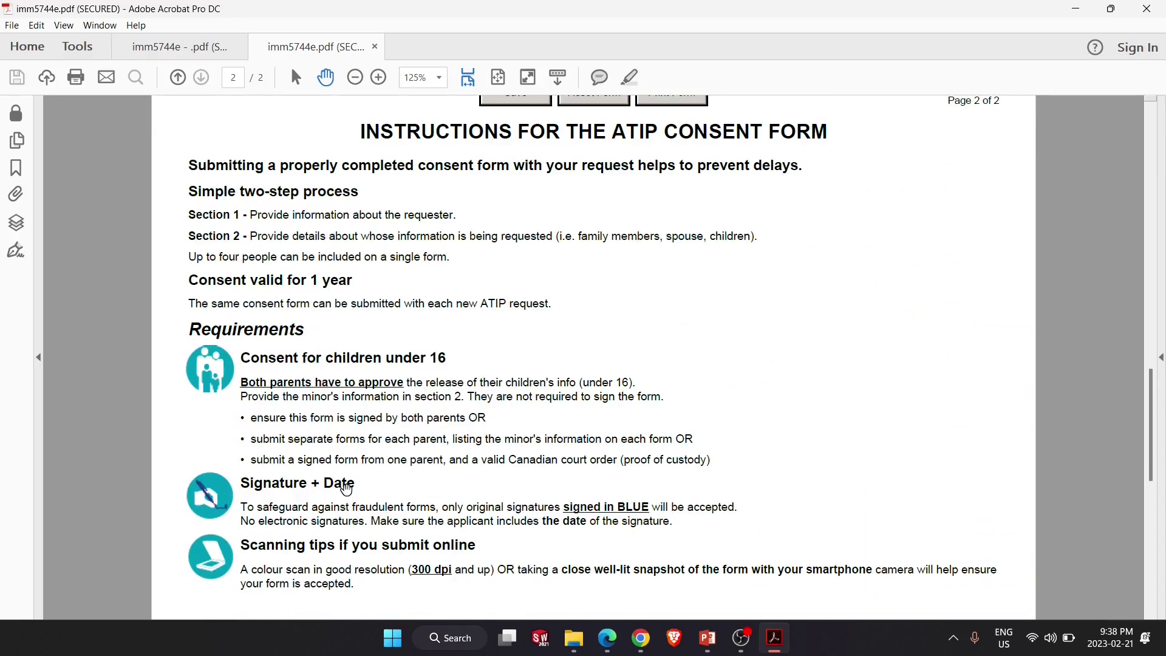
scroll(433, 203, up, 15)
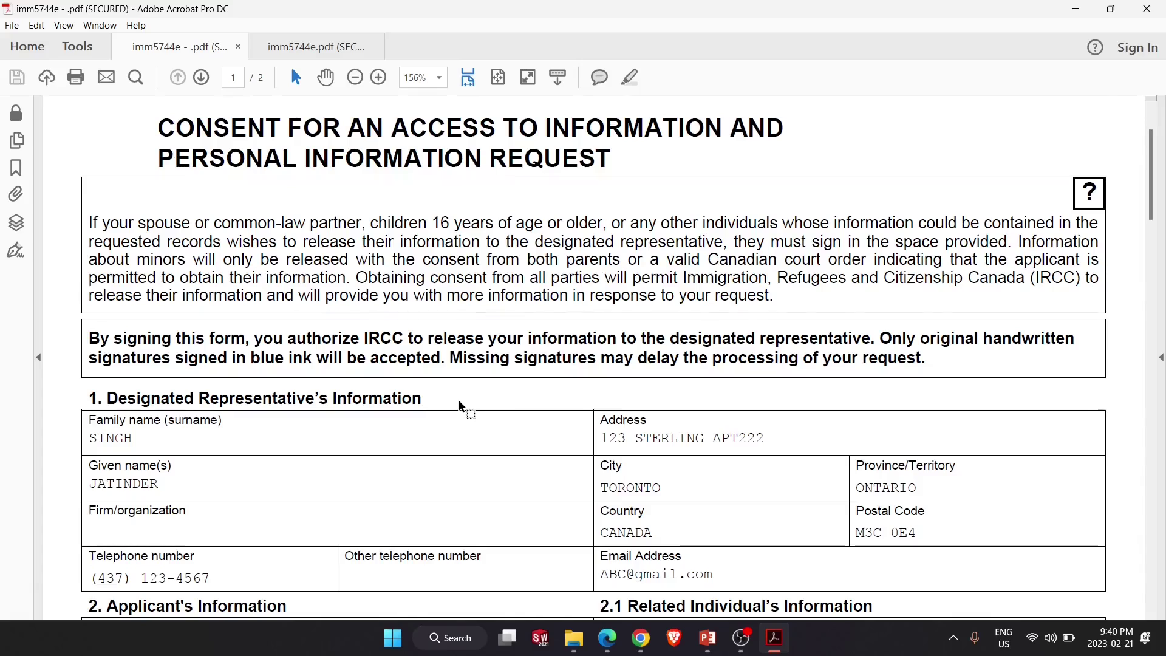
Scroll through the filled-in IMM 5744 form to check the designated representative's details.
scroll(459, 403, down, 3)
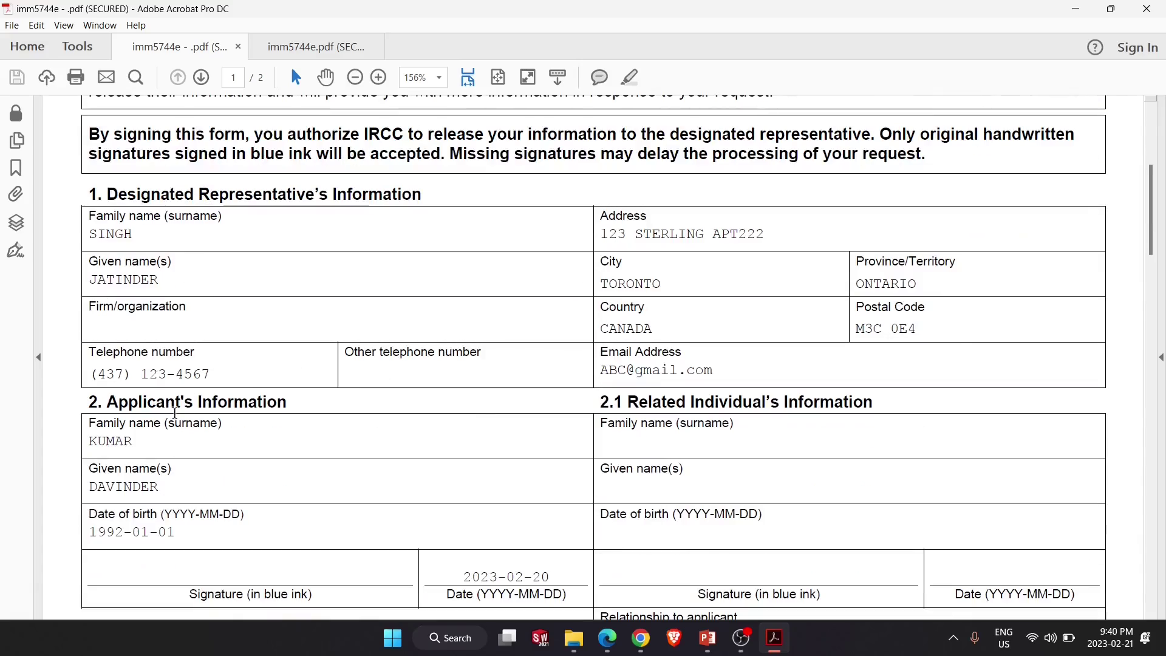
scroll(304, 409, down, 1)
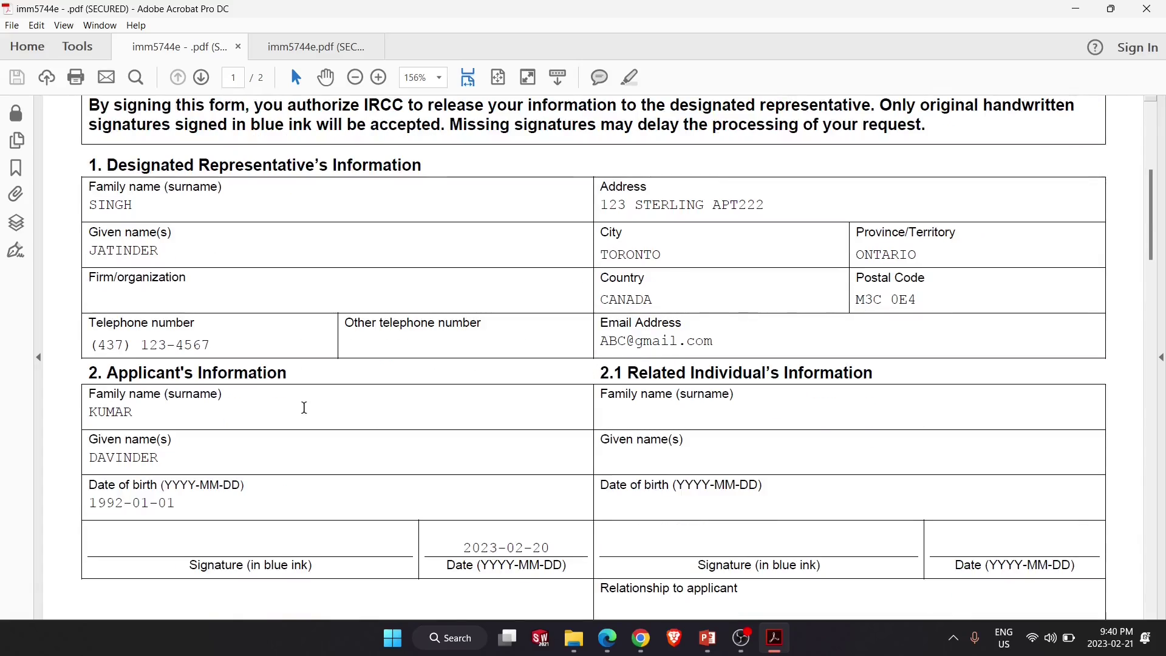
scroll(304, 409, down, 1)
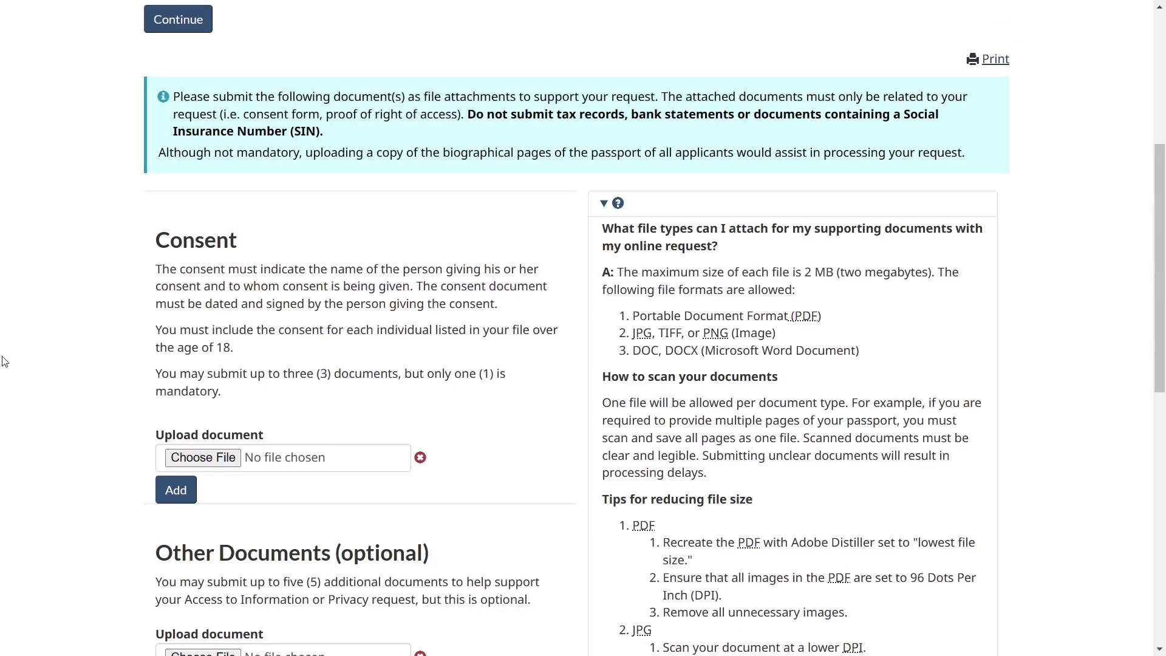
Attach imm5744e - .pdf as the consent document.
click(211, 461)
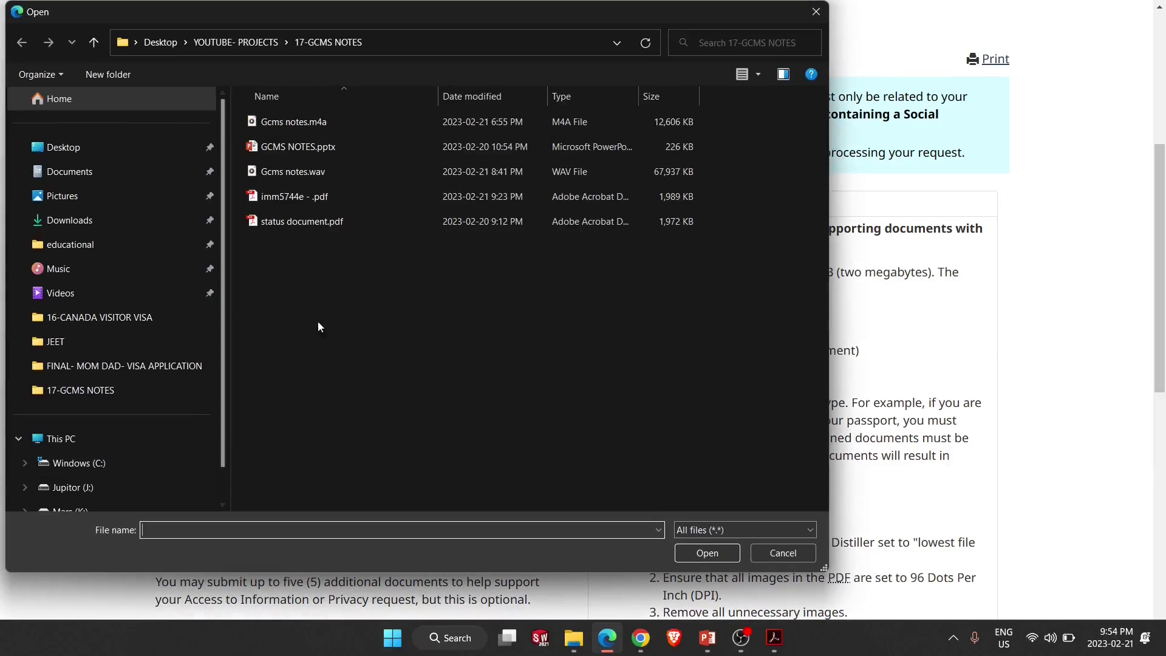
click(307, 195)
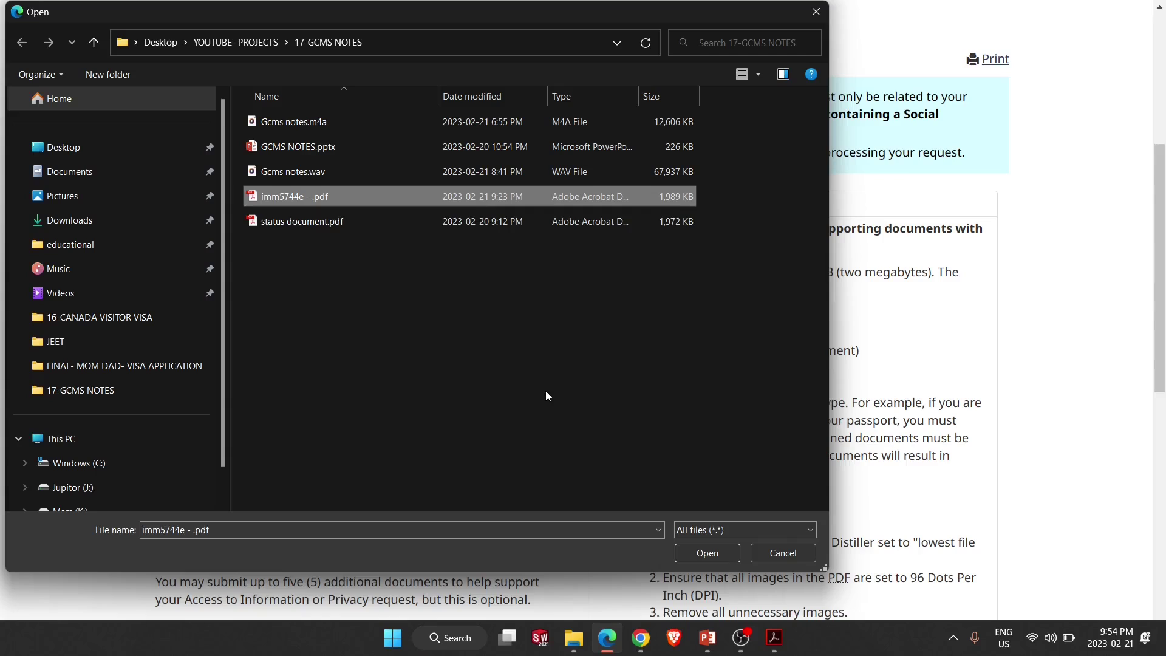
click(700, 553)
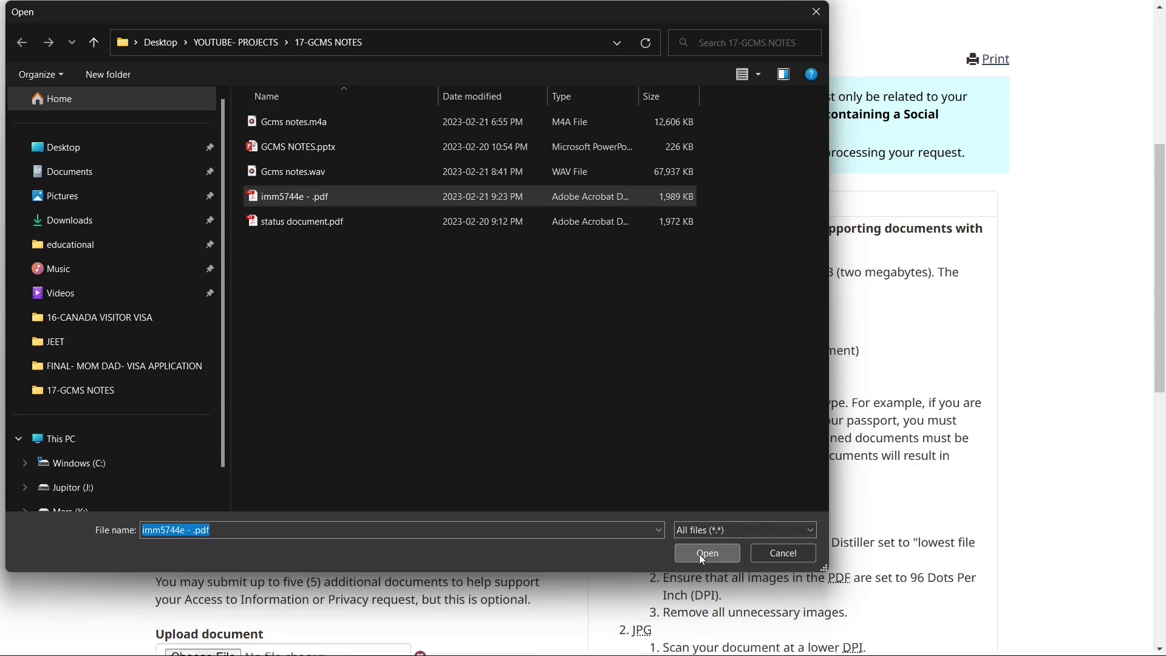
Attach status document.pdf under Other Documents and continue to the review page.
scroll(467, 429, down, 2)
scroll(466, 429, down, 2)
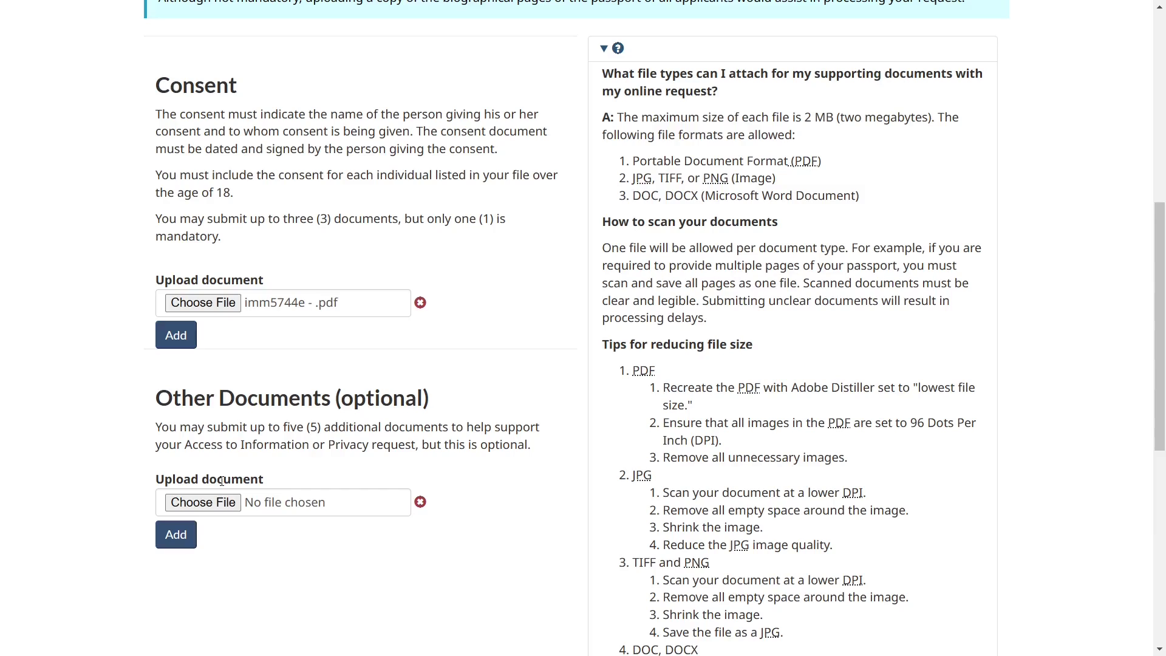
click(182, 503)
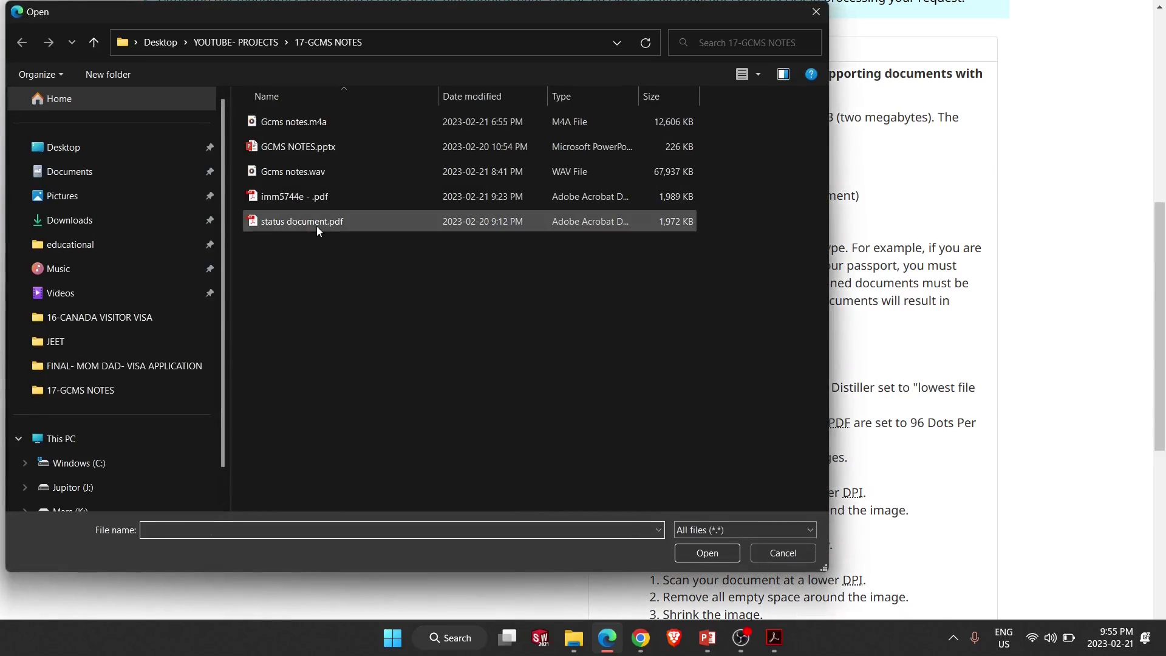
click(316, 225)
click(706, 552)
scroll(328, 423, down, 4)
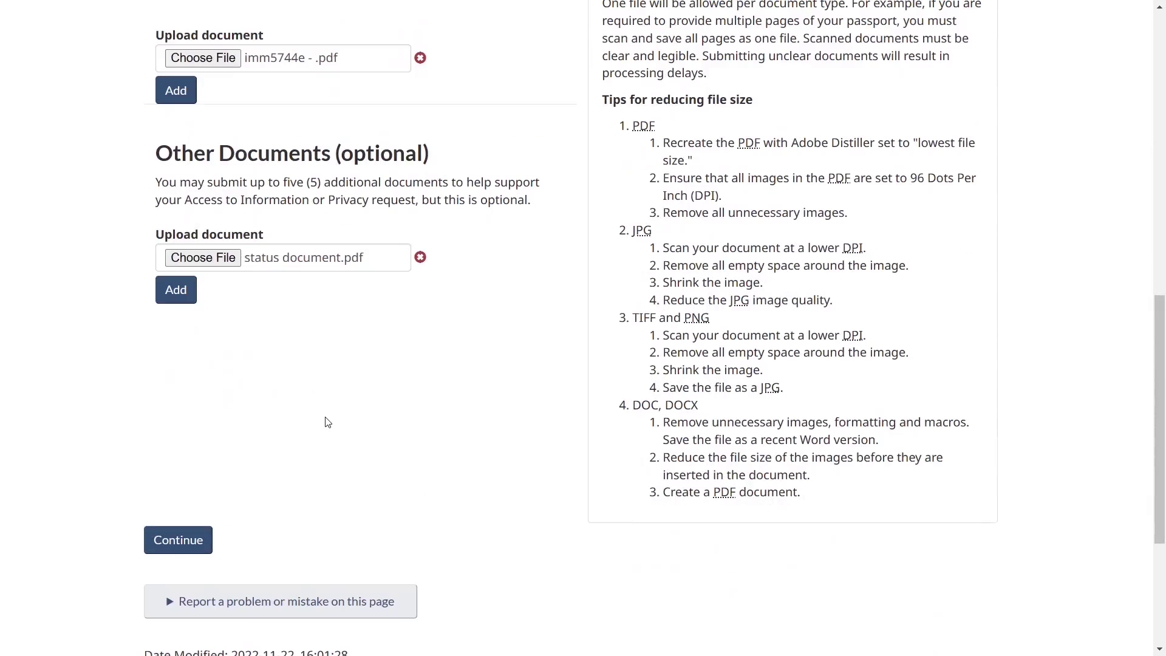
click(175, 538)
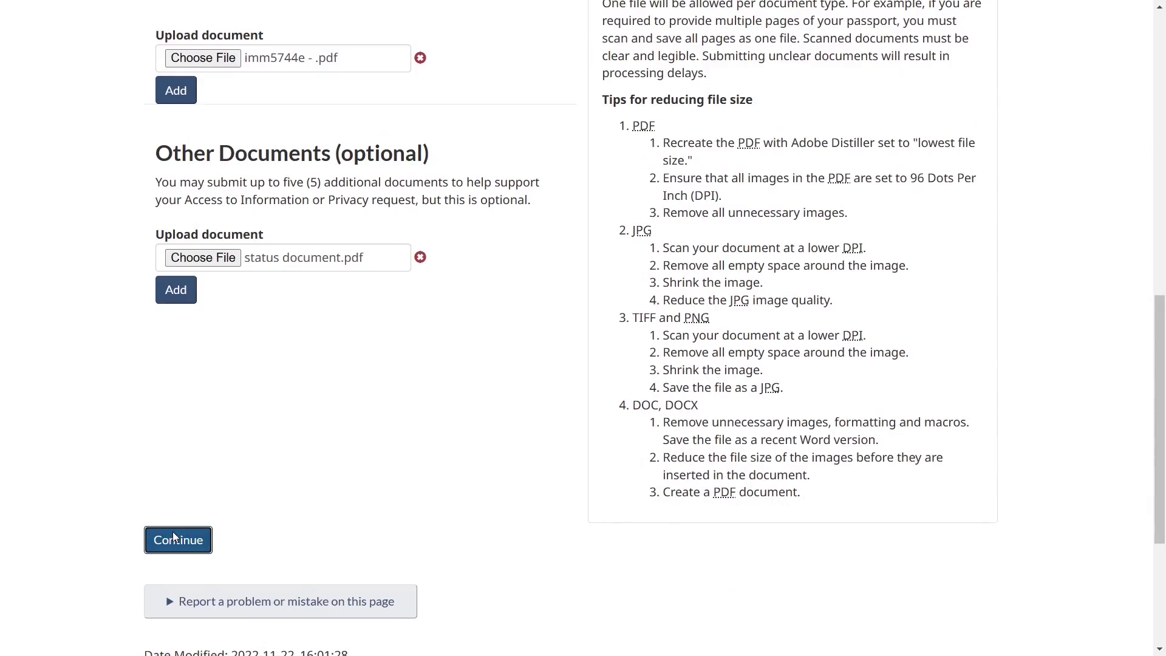
Review the Requester Information, Act & Record Selection and both attached documents in the summary.
scroll(360, 482, down, 5)
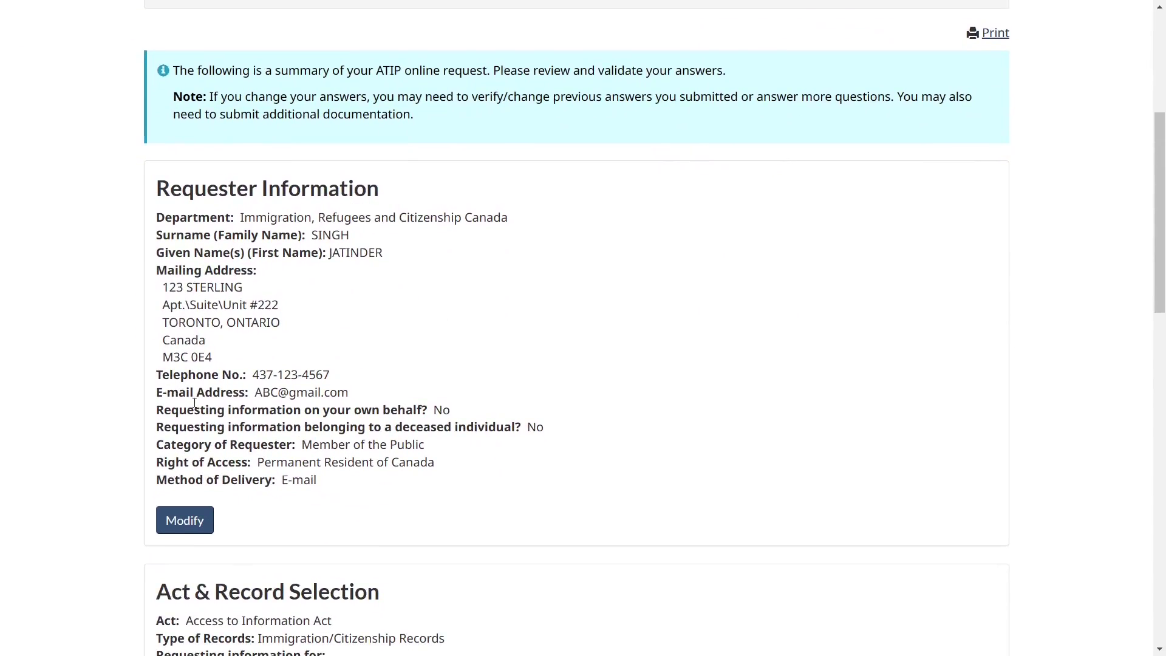
scroll(384, 348, down, 5)
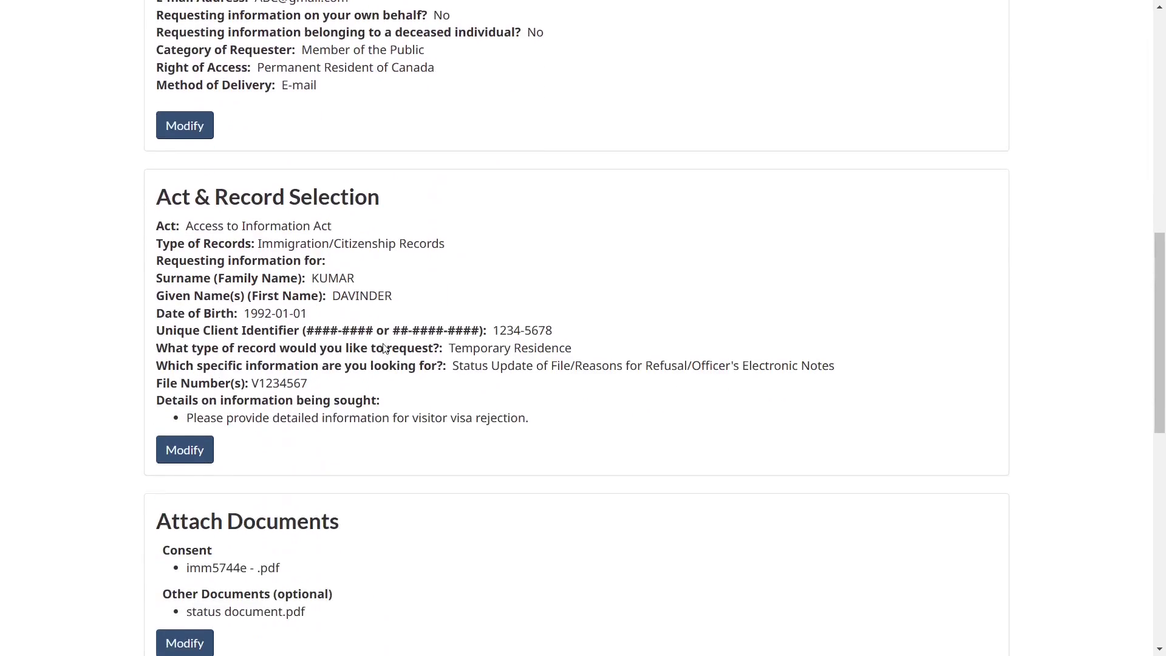
scroll(384, 348, up, 5)
scroll(382, 348, up, 1)
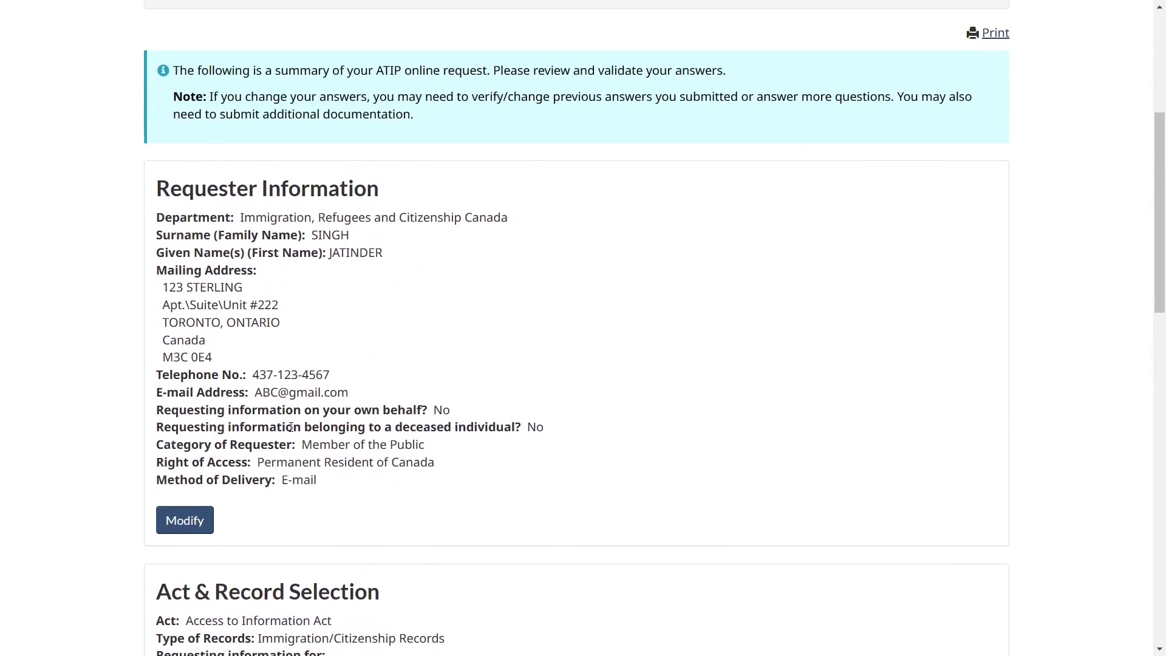
scroll(291, 426, down, 1)
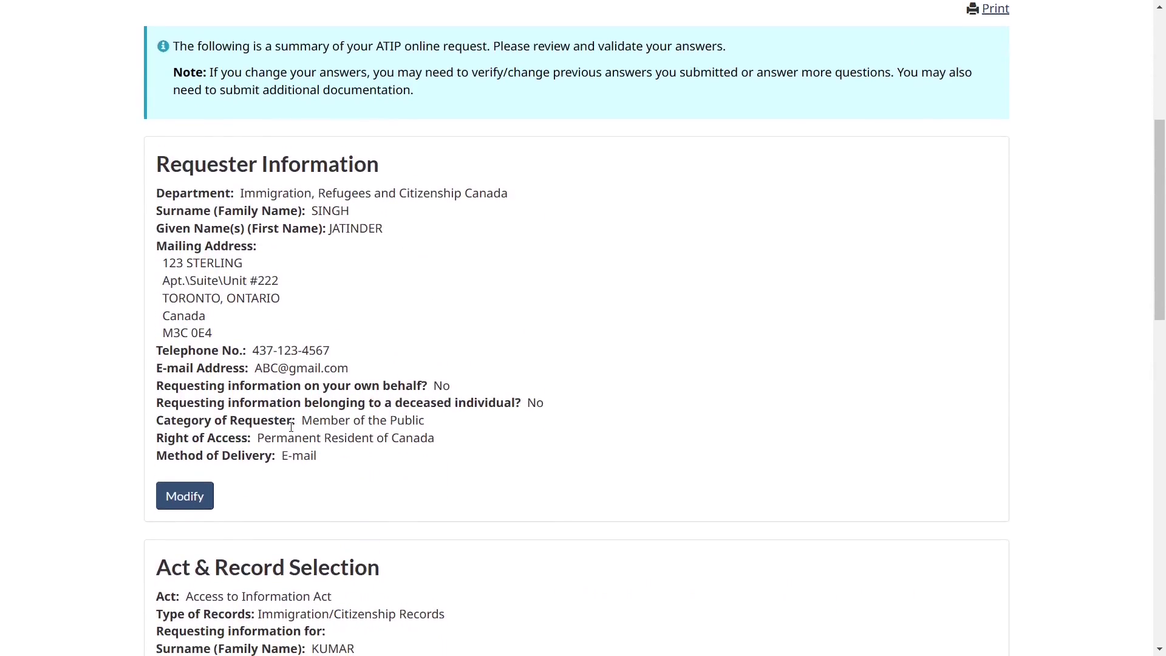
scroll(290, 427, down, 1)
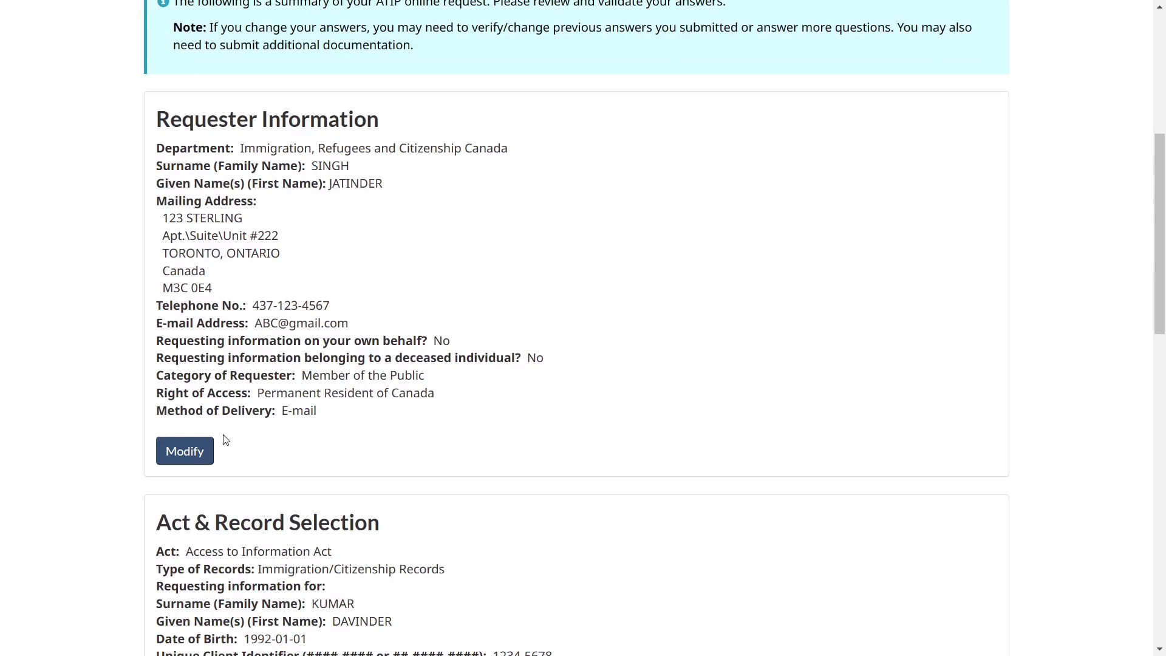
scroll(202, 454, down, 5)
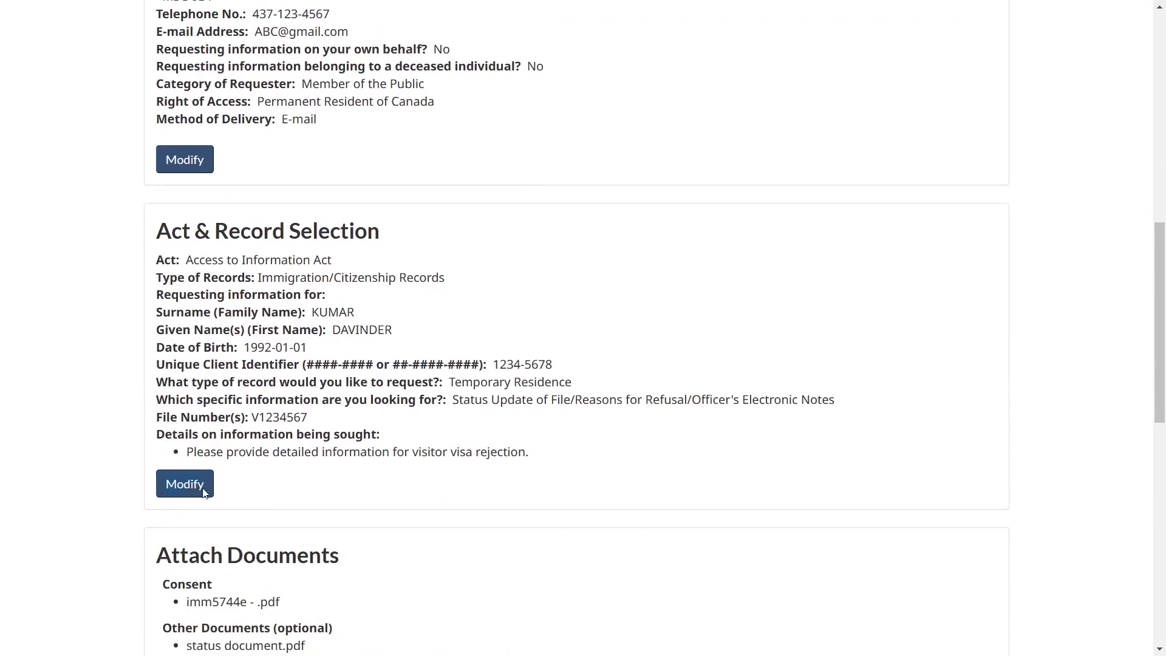
scroll(330, 464, up, 1)
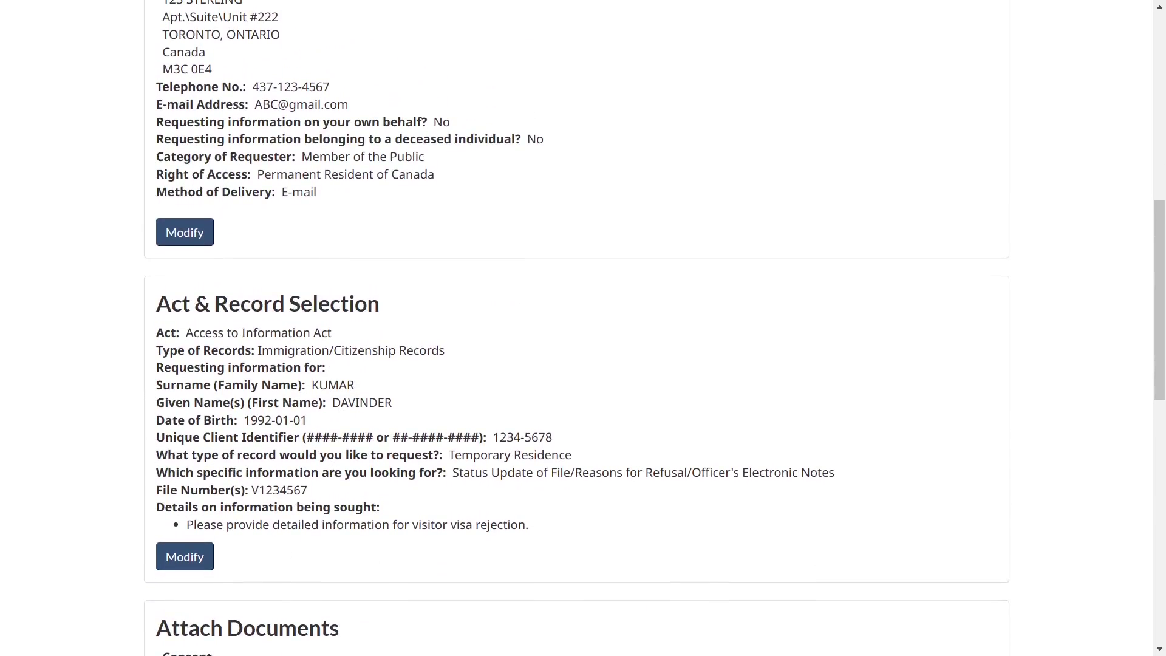
scroll(340, 406, down, 5)
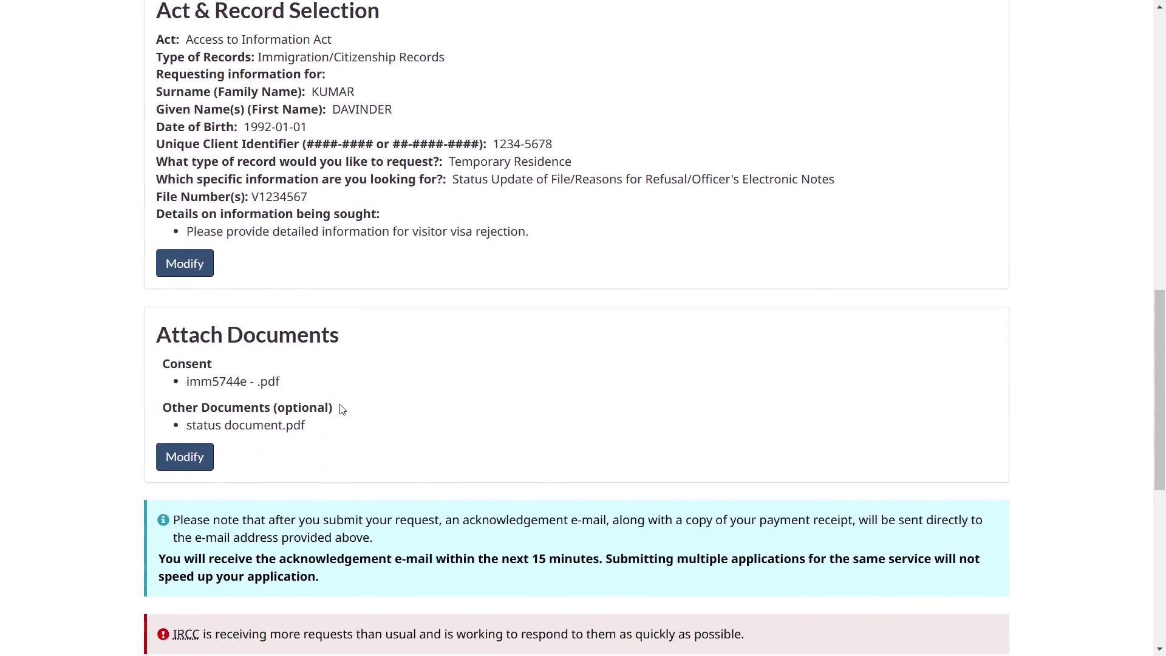
scroll(312, 448, down, 3)
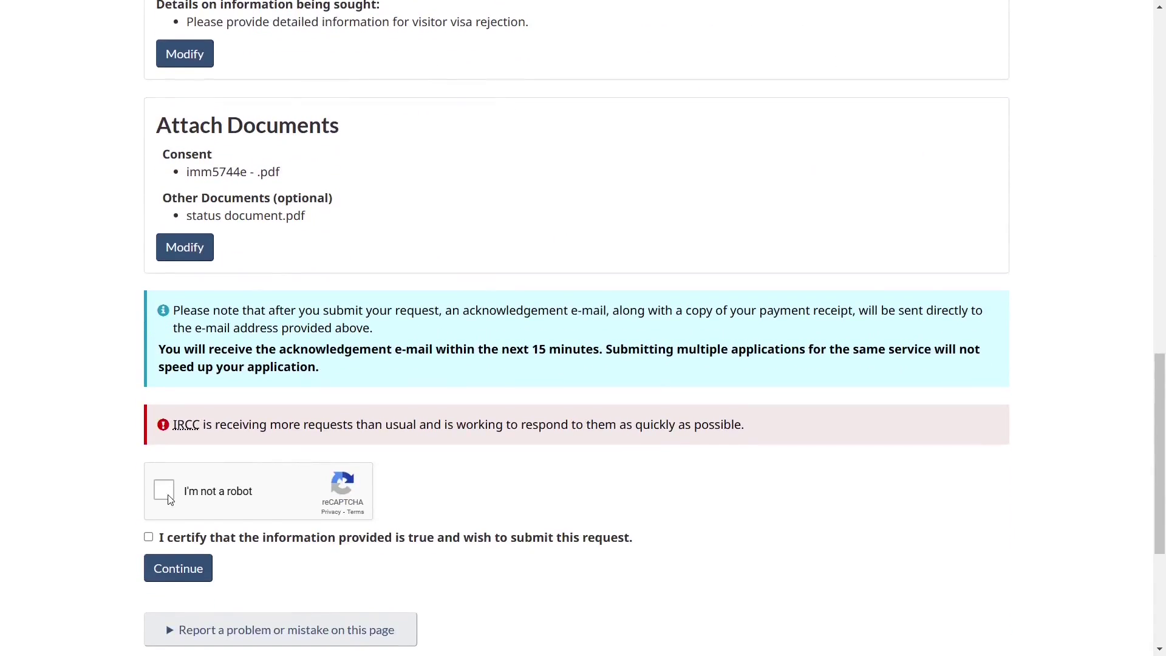
Pass the reCAPTCHA check, certify the information is true, and continue to payment.
click(169, 497)
scroll(267, 517, down, 1)
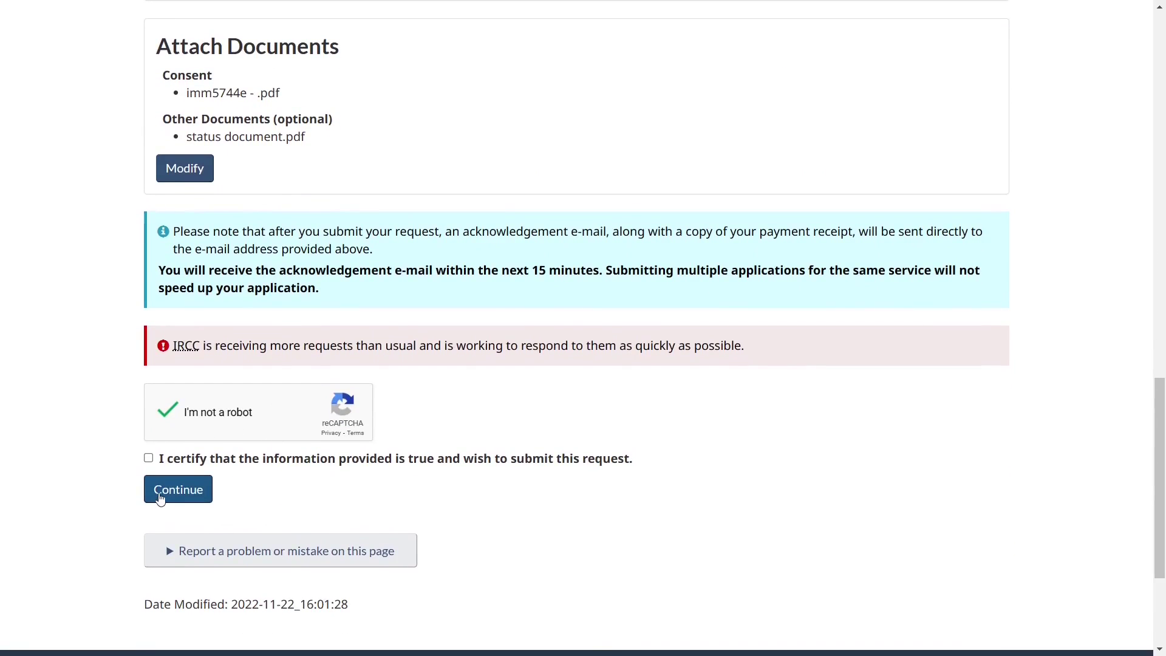
click(148, 459)
click(169, 488)
scroll(344, 460, down, 1)
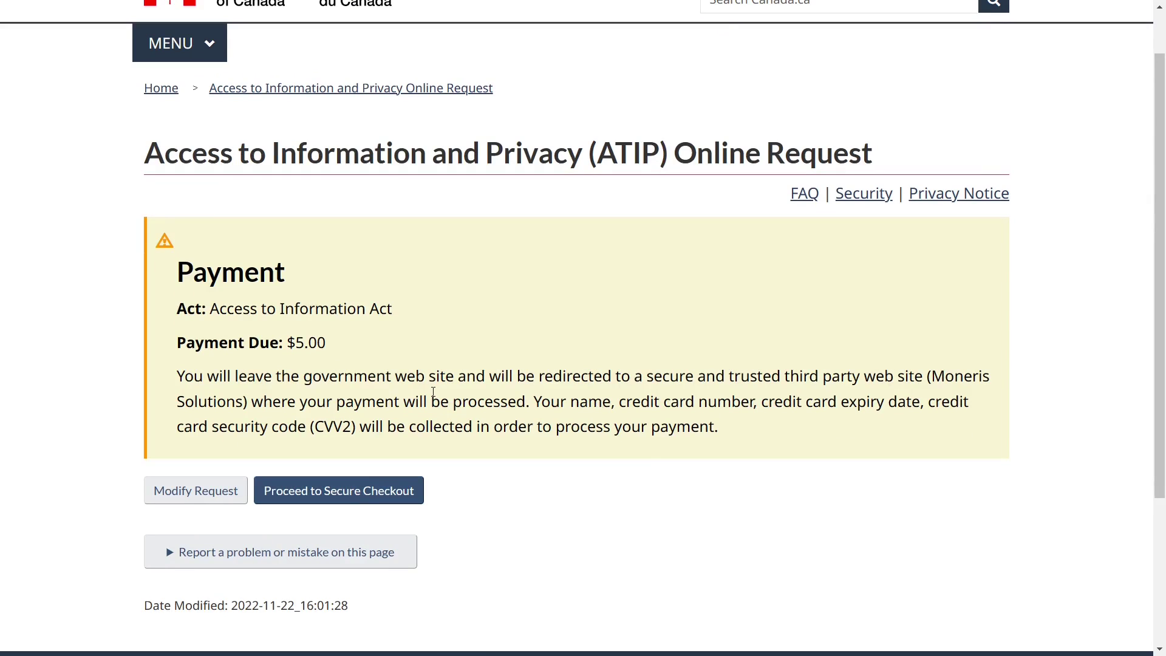
Confirm the $5.00 payment due and proceed to the Moneris secure checkout.
double_click(313, 343)
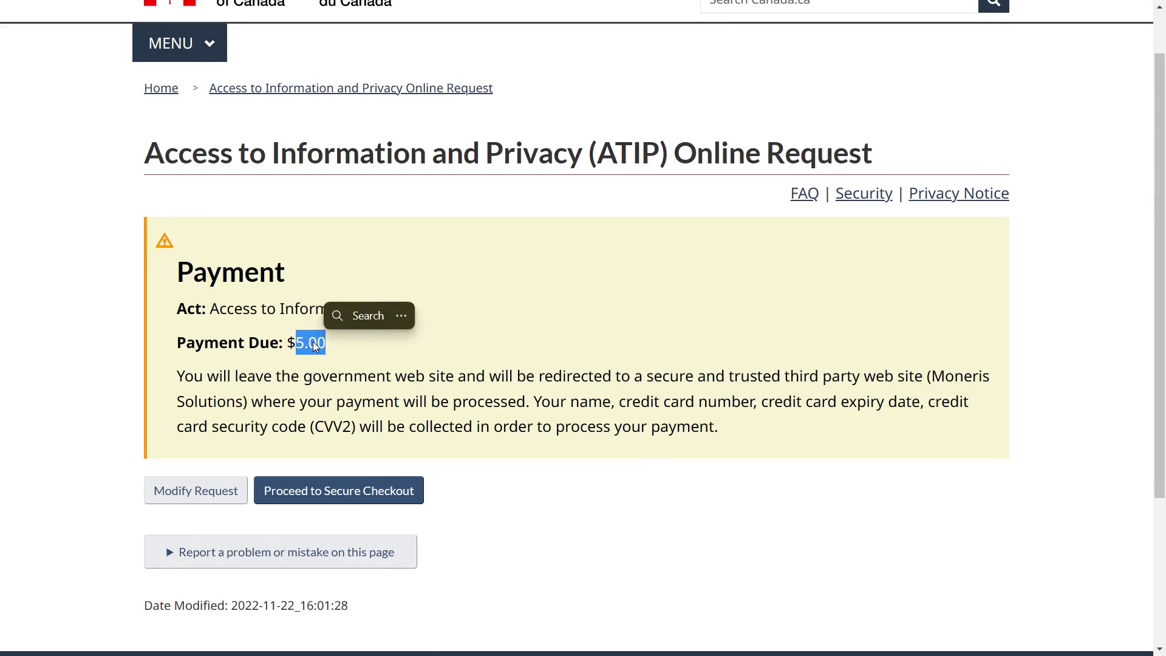
click(351, 360)
scroll(365, 364, down, 1)
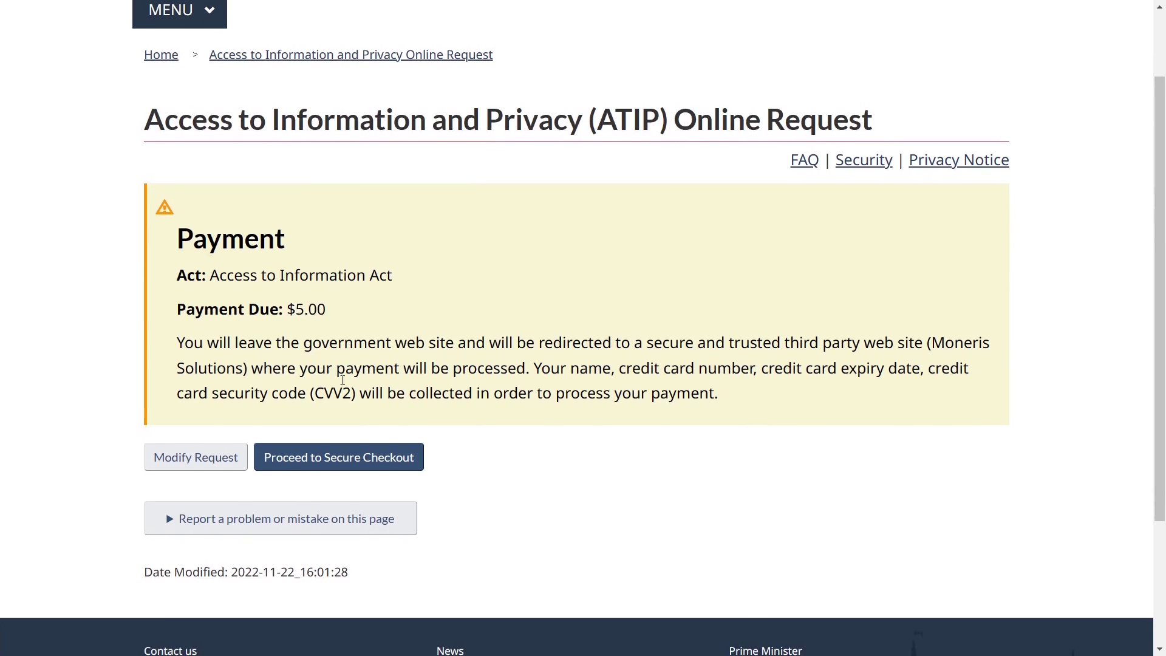
click(314, 461)
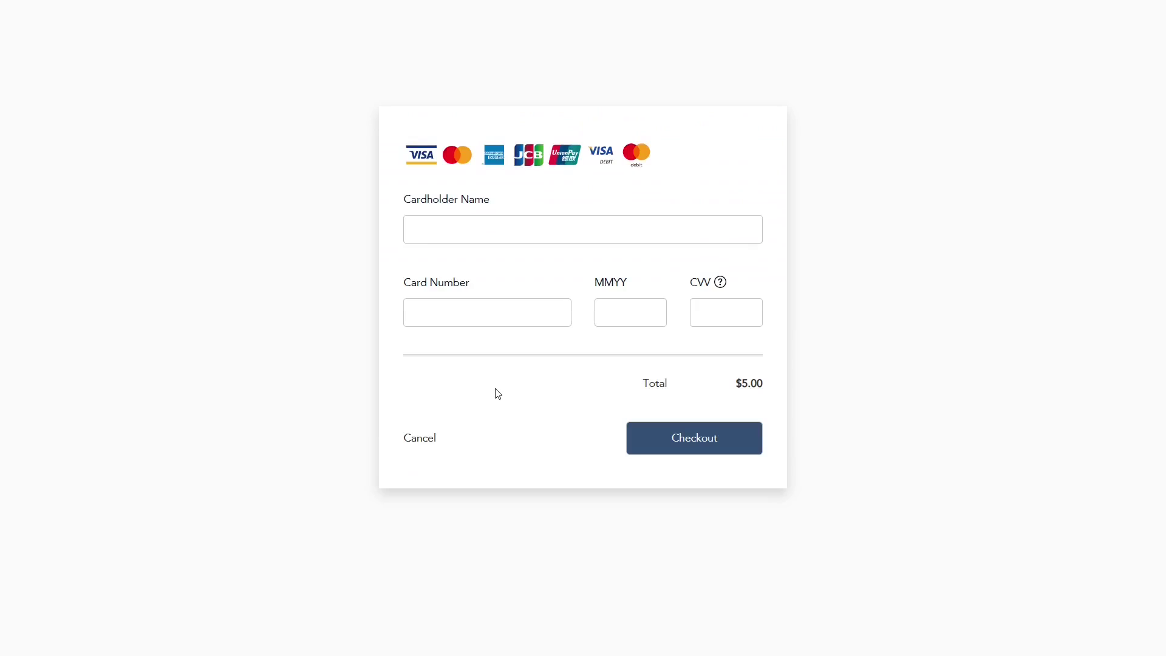